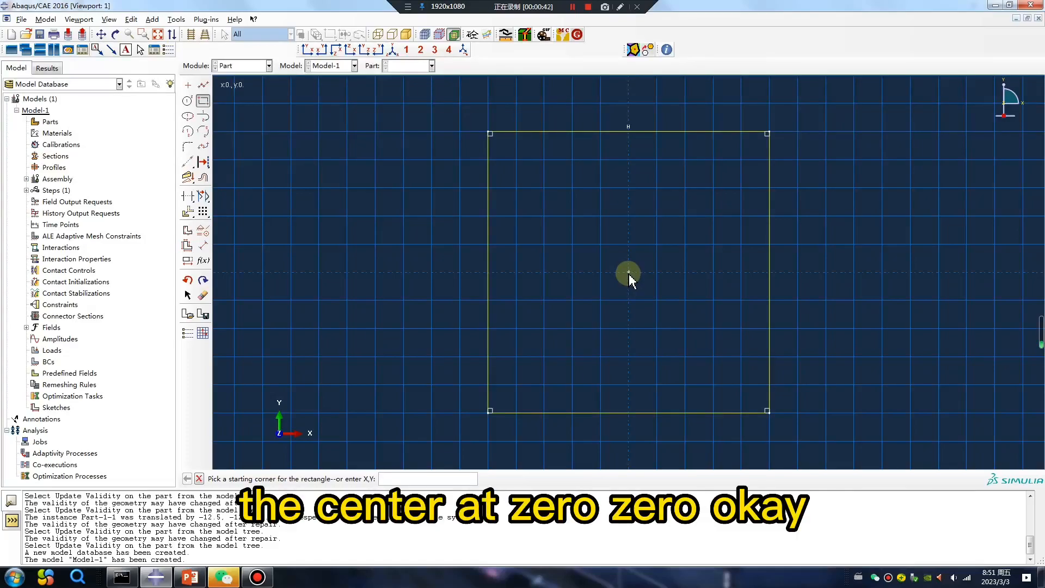
Step: Finish the square sketch to create the planar shell part
middle_click(448, 333)
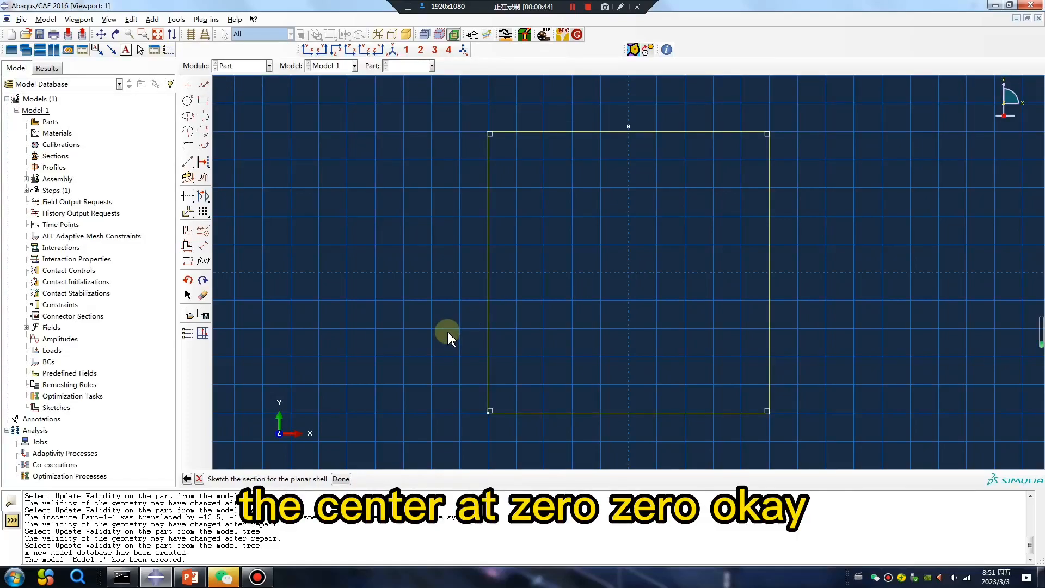
middle_click(448, 334)
left_click_drag(528, 347, 553, 397, "ctrl+alt")
scroll(555, 384, "up", 5)
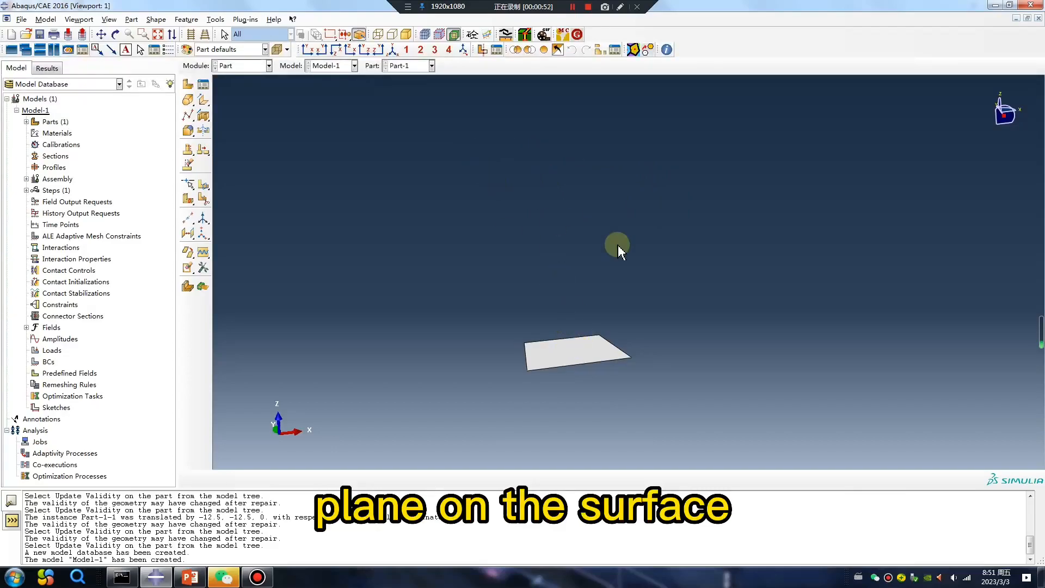
Step: Create a datum plane offset upward from the planar shell face
left_click(190, 237)
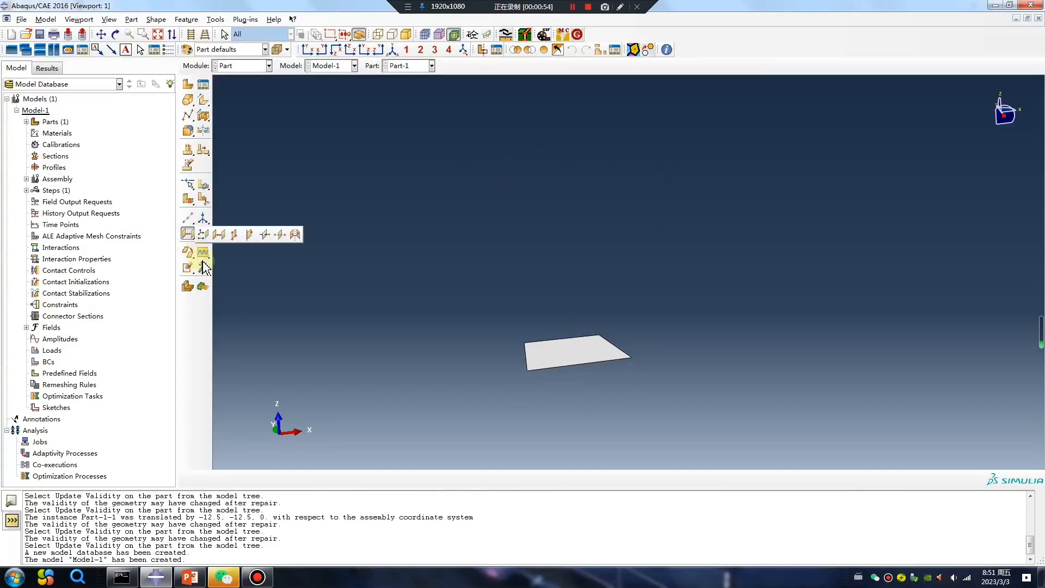
left_click(220, 235)
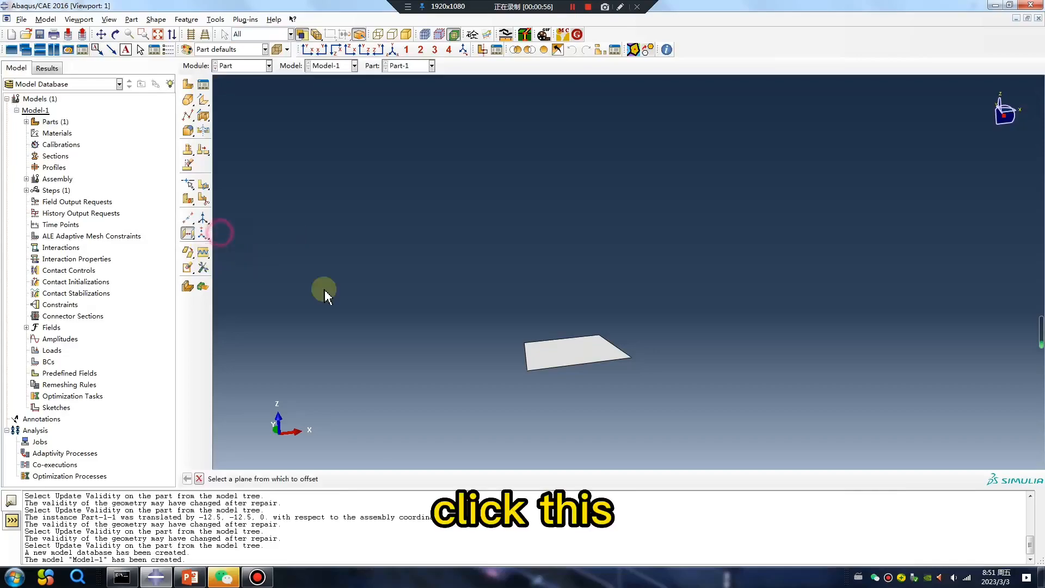
left_click(563, 355)
left_click(357, 480)
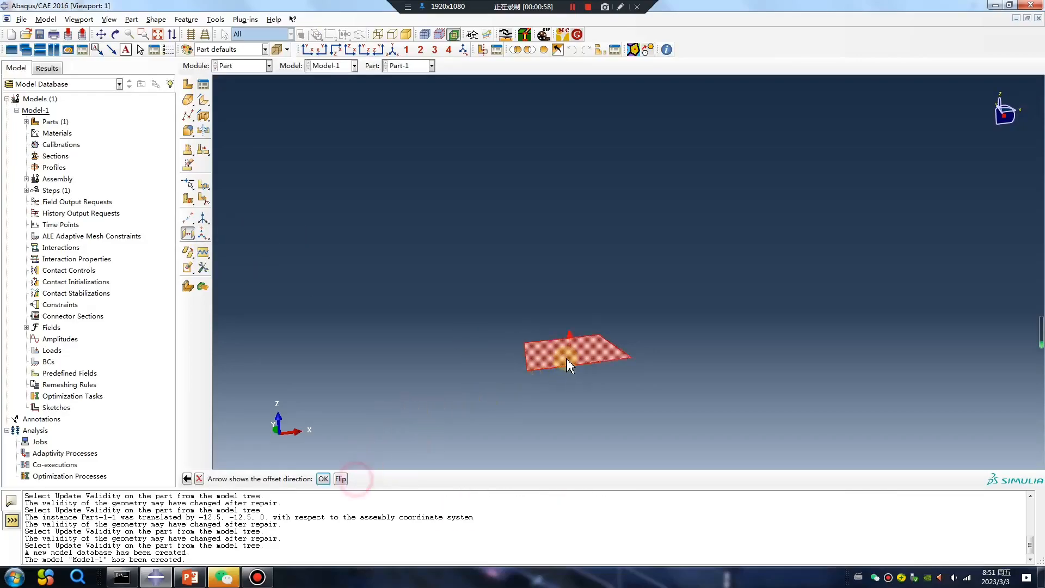
left_click(329, 479)
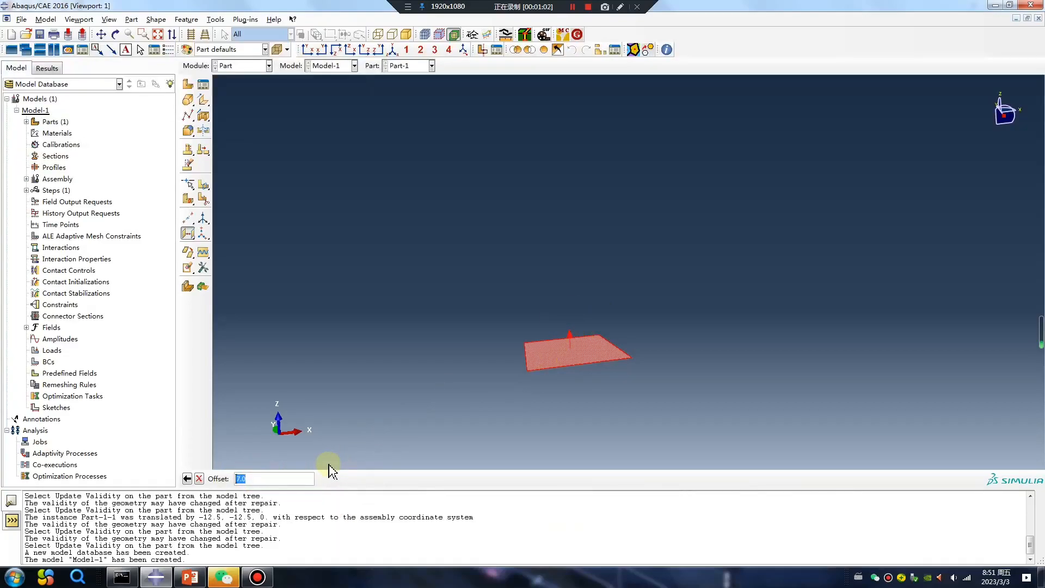
key("Return")
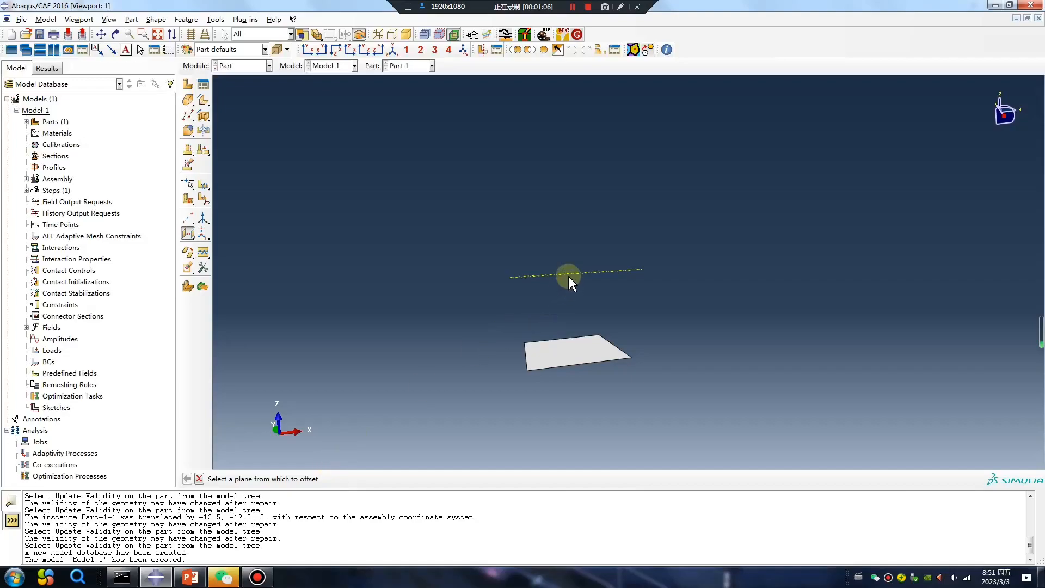
left_click_drag(631, 304, 621, 360, "ctrl+alt")
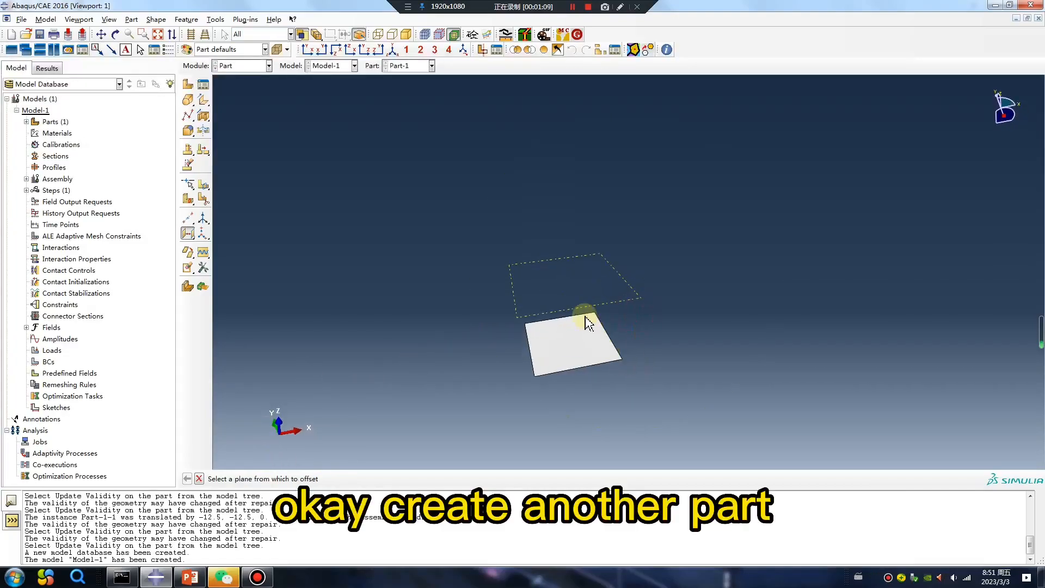
Step: Sketch a small square centred at the origin on the datum plane for a solid extrusion
left_click(192, 103)
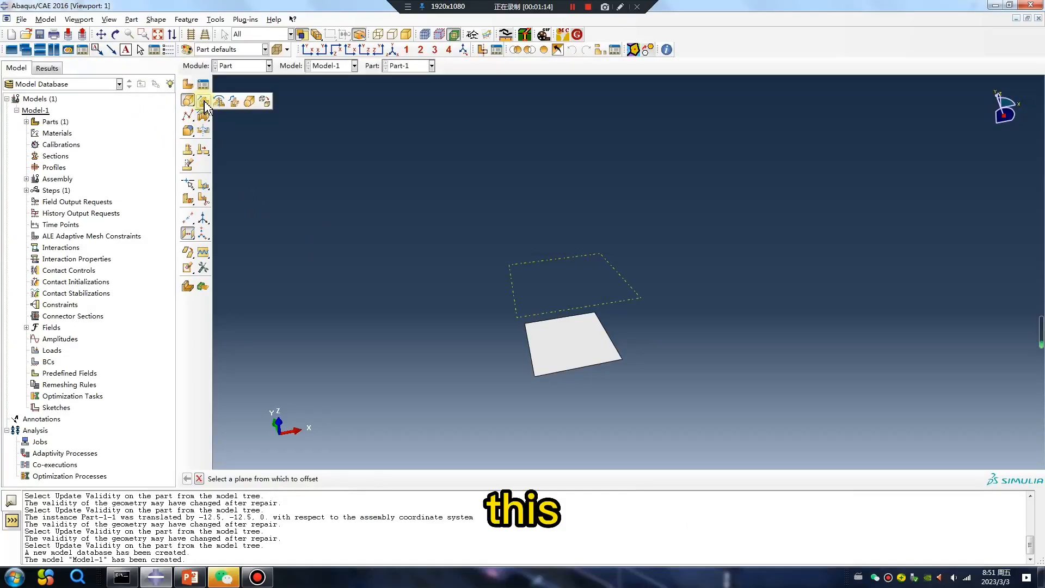
left_click(204, 100)
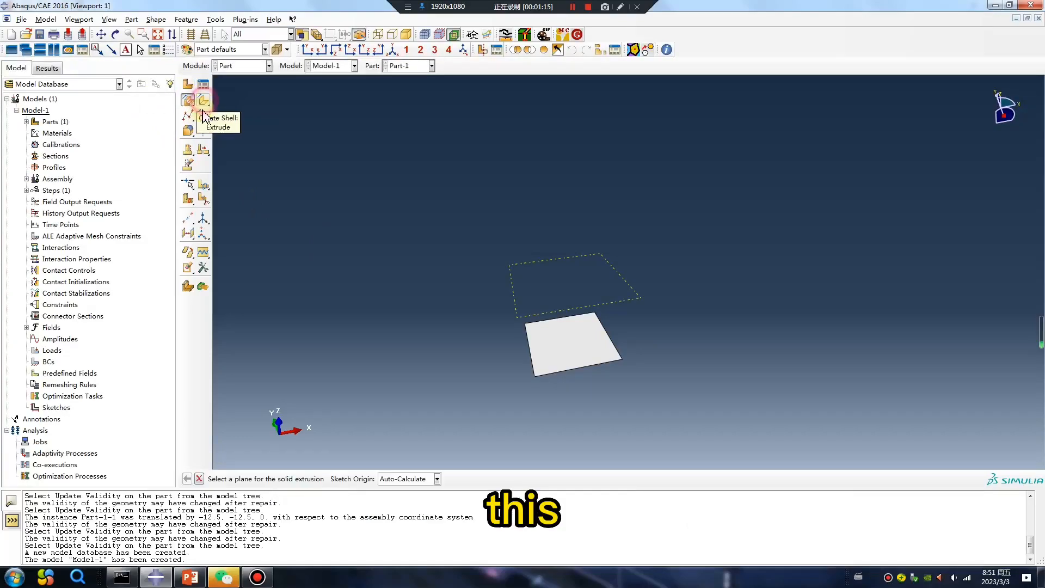
left_click(577, 311)
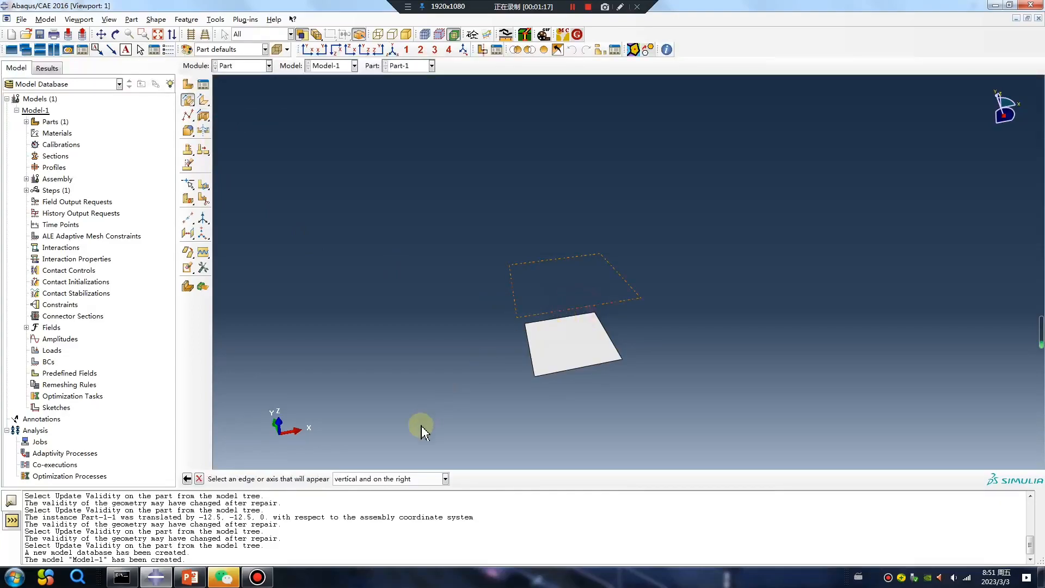
left_click(612, 347)
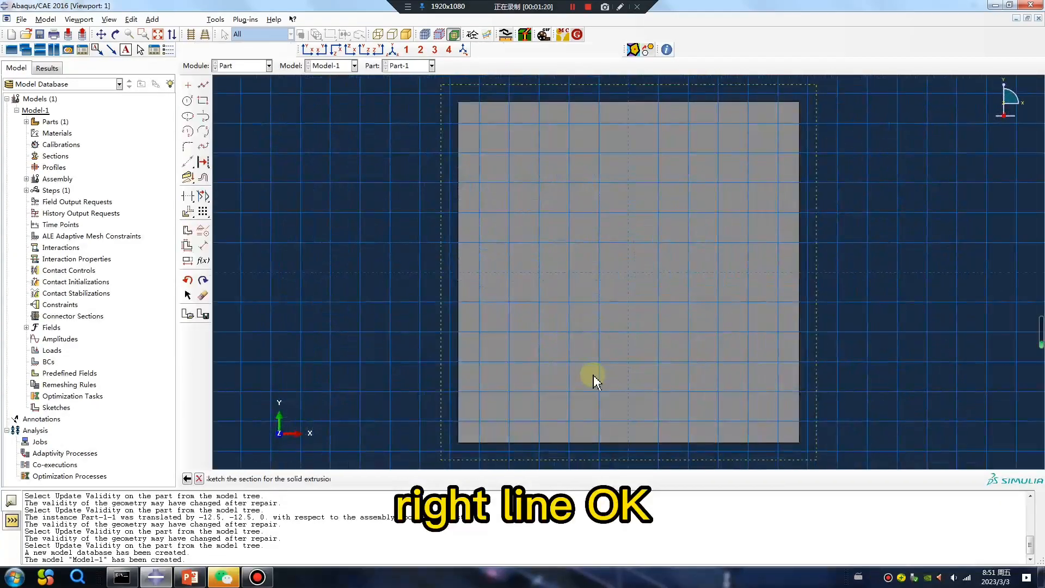
left_click(203, 100)
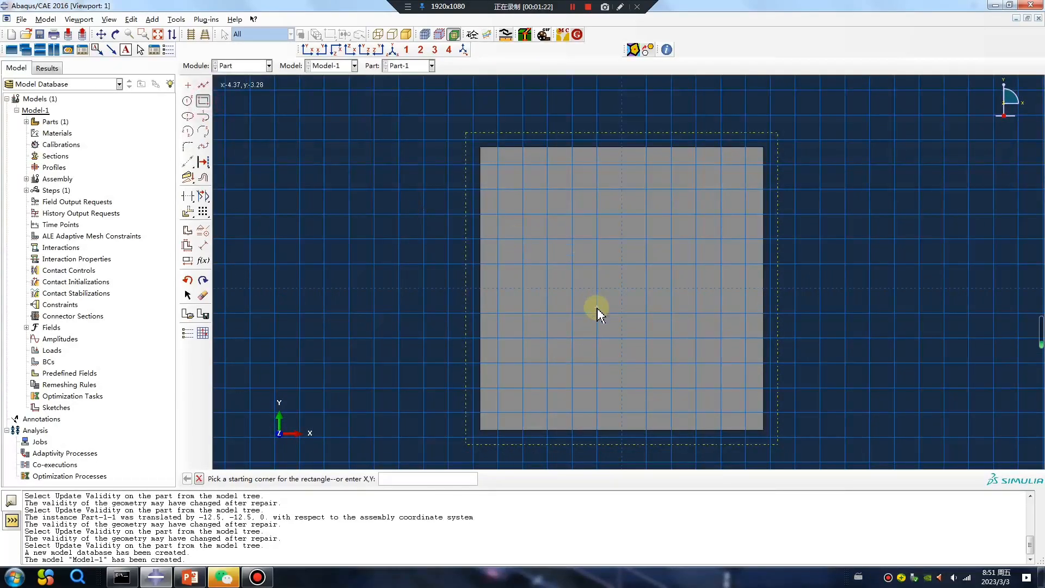
left_click(573, 338)
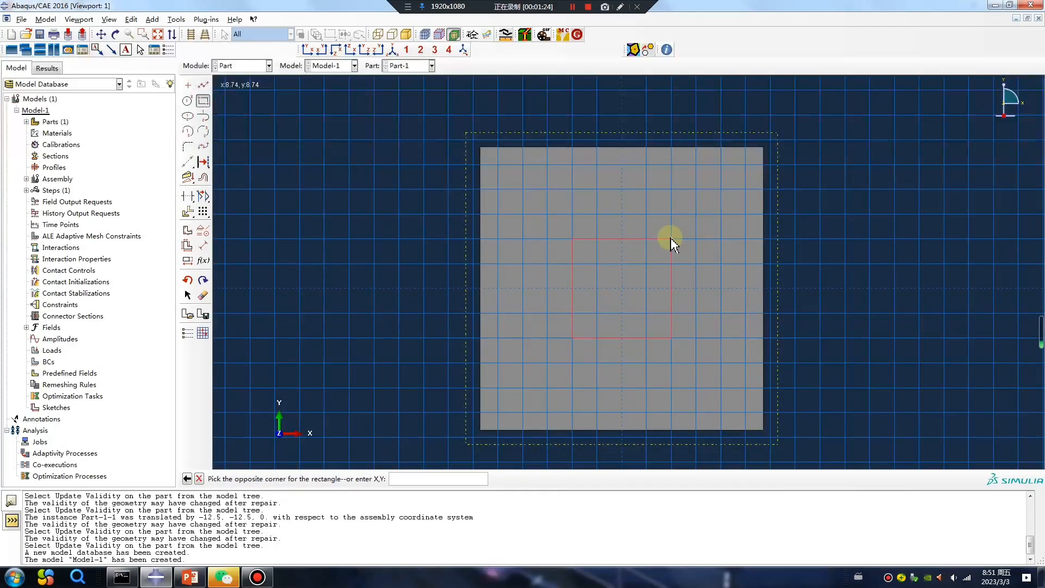
left_click(670, 239)
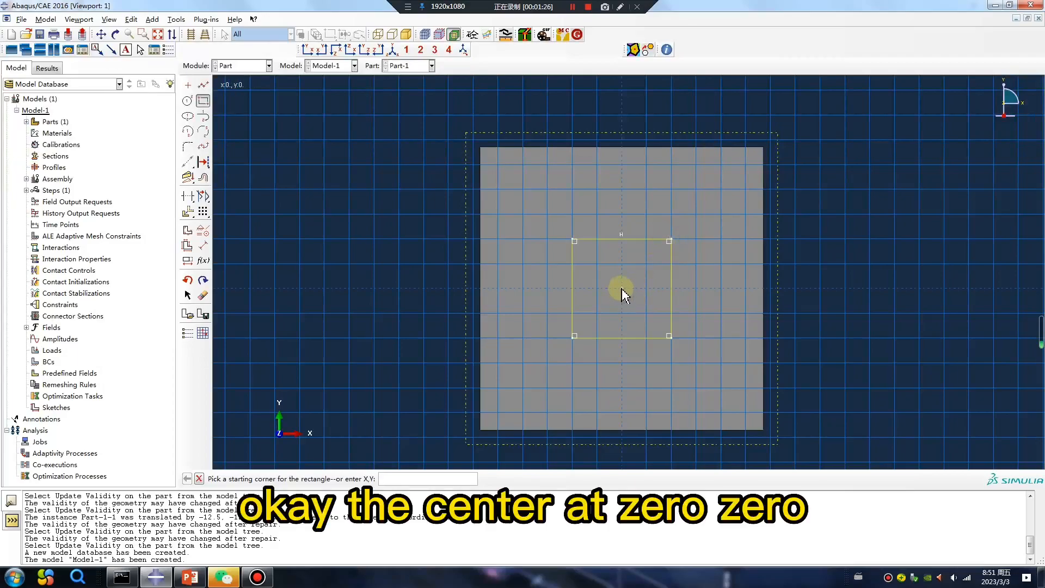
middle_click(369, 355)
middle_click(369, 355)
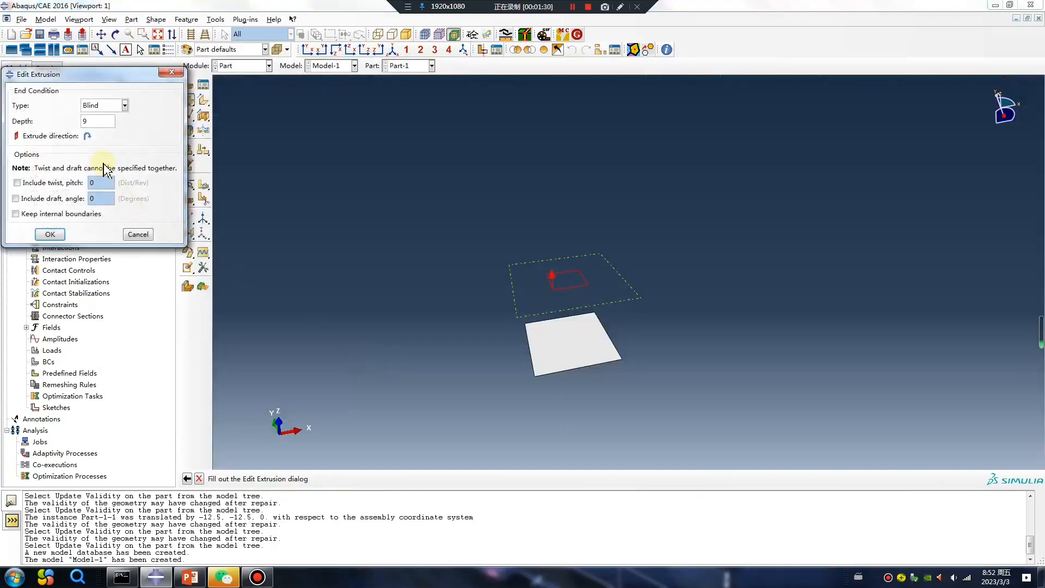
Step: Extrude the square sketch to a depth of 2
double_click(94, 122)
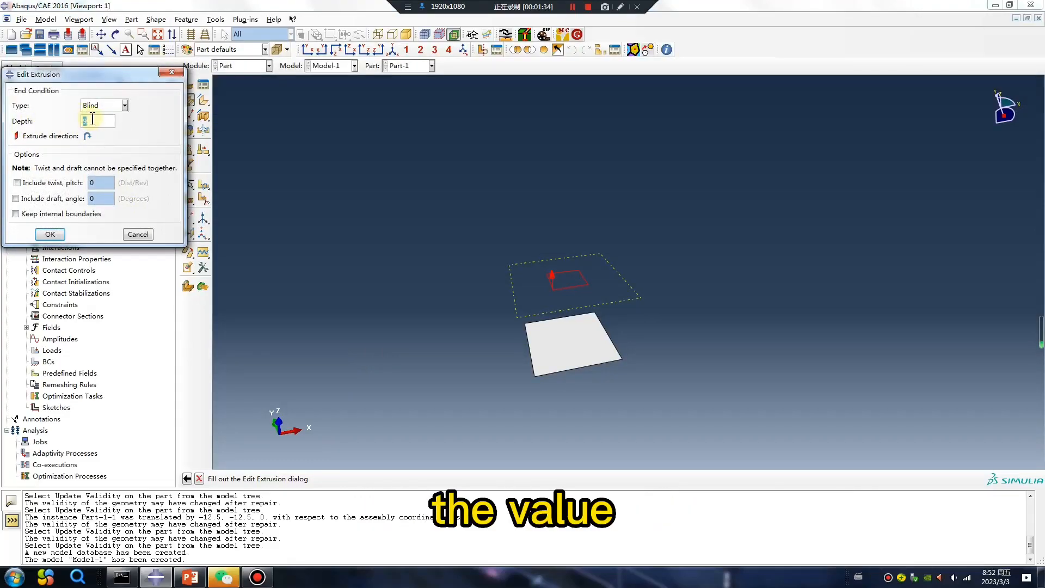
type("2")
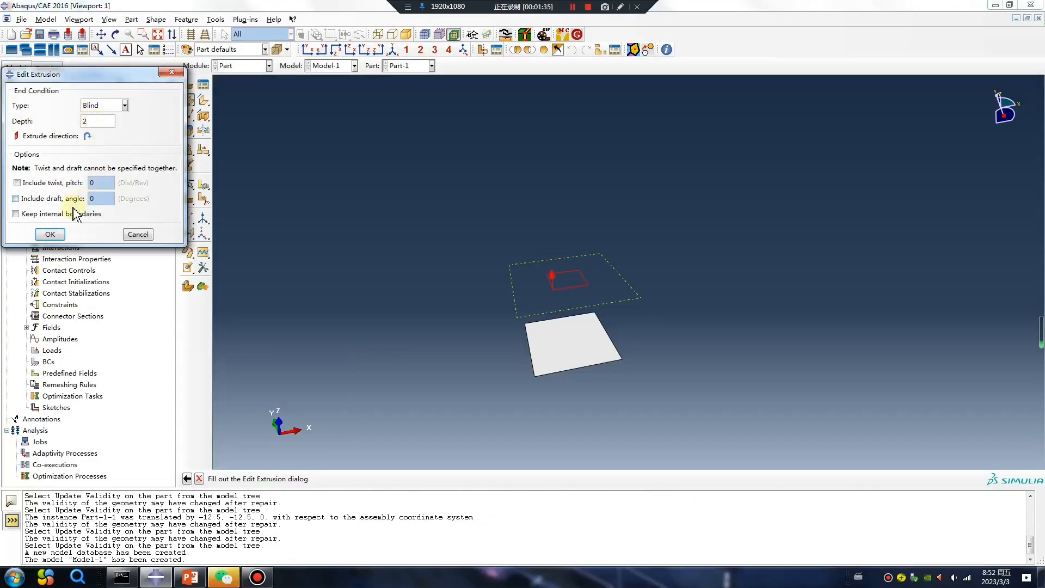
left_click(51, 234)
left_click_drag(581, 306, 569, 240, "ctrl+alt")
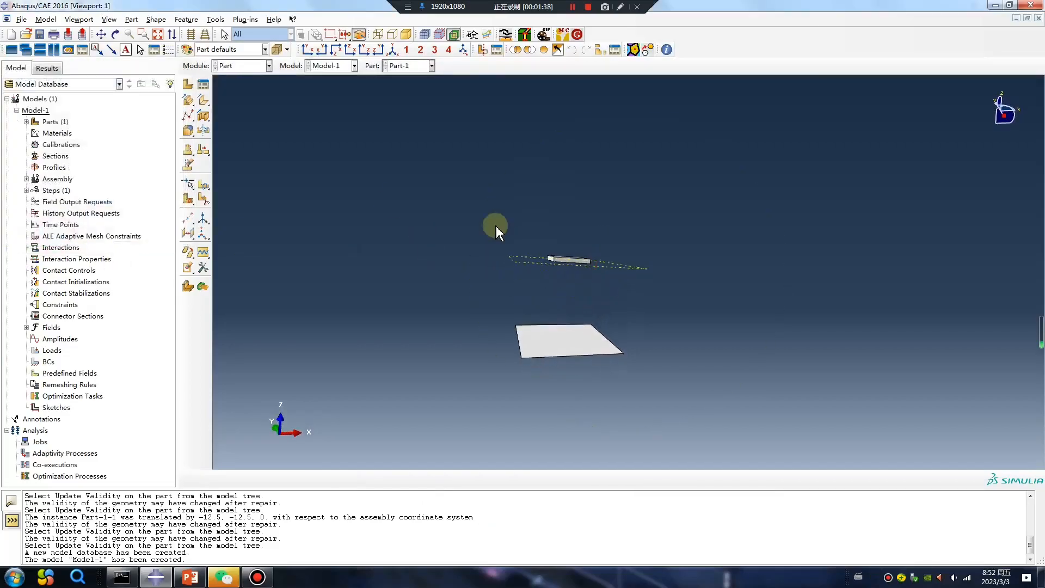
Step: Start a solid loft and pick the planar shell's four boundary edges as the first section
left_click(190, 105)
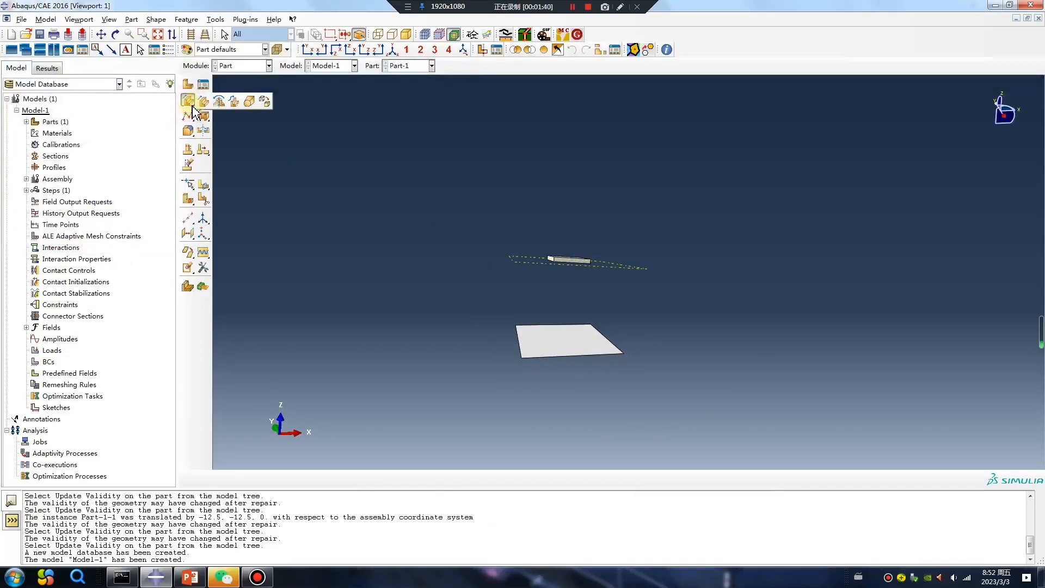
left_click(248, 106)
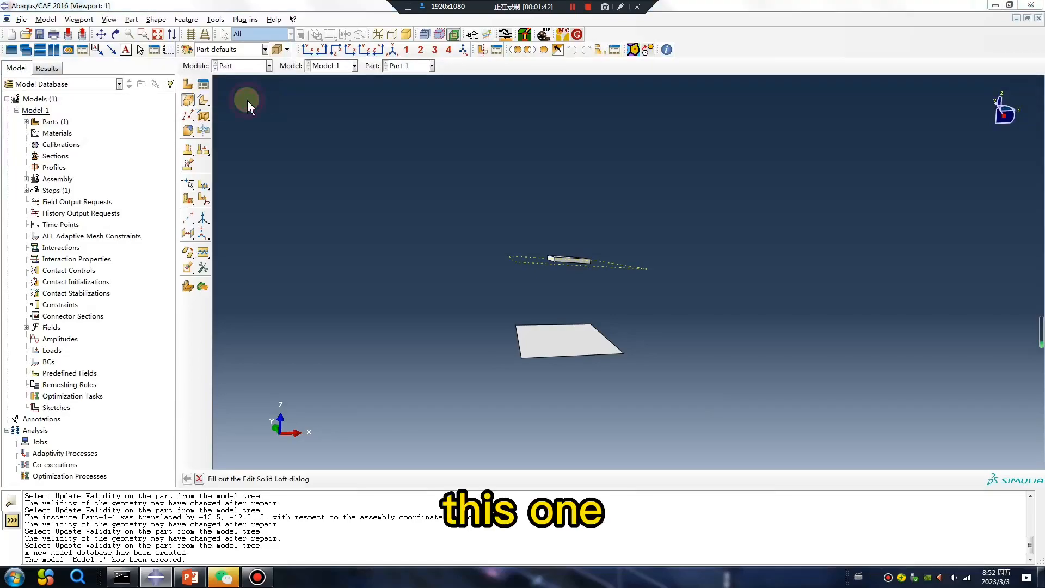
left_click(175, 109)
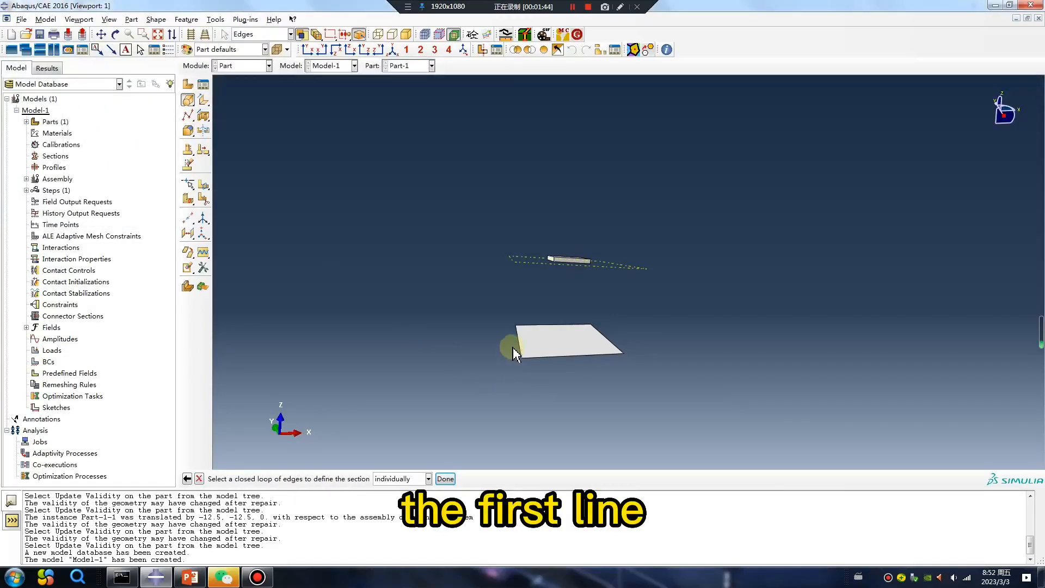
left_click(537, 358)
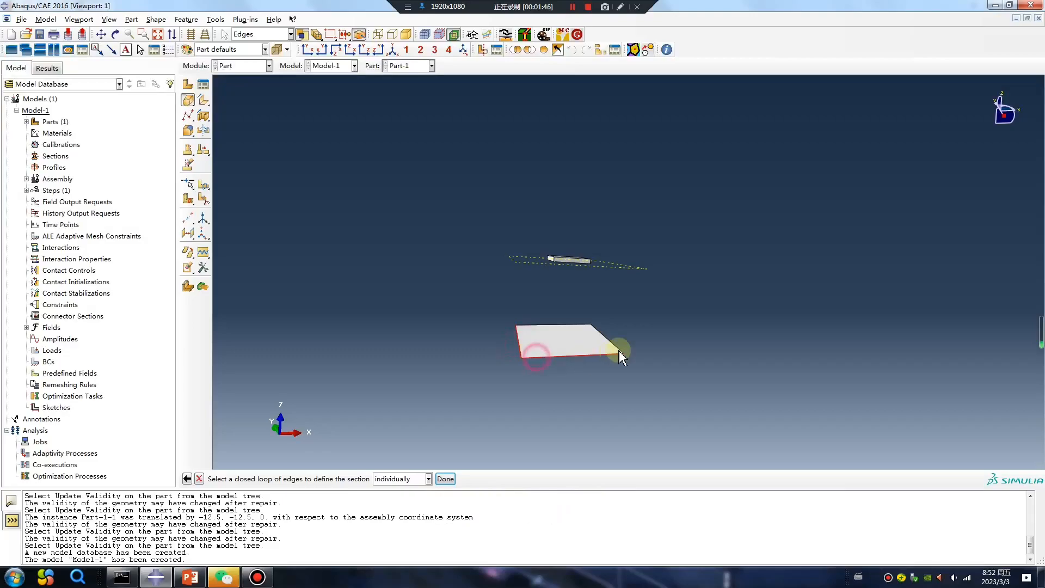
left_click(617, 348)
left_click(569, 326)
left_click(446, 478)
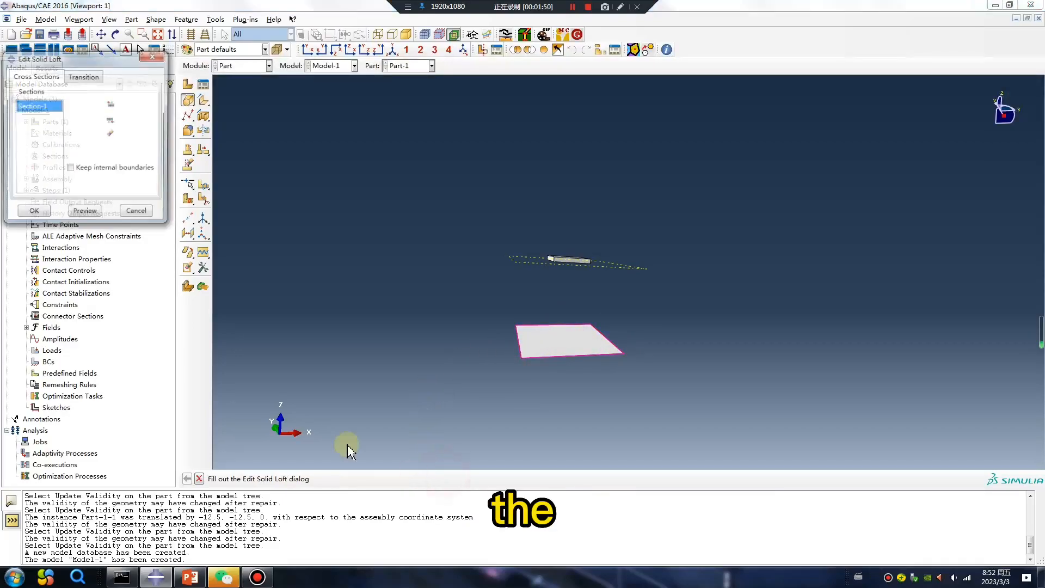
Step: Add the extruded block's edges as the second section and create the loft
left_click(109, 118)
left_click_drag(686, 270, 570, 263, "ctrl+alt")
left_click(542, 269)
left_click(577, 268)
left_click(446, 478)
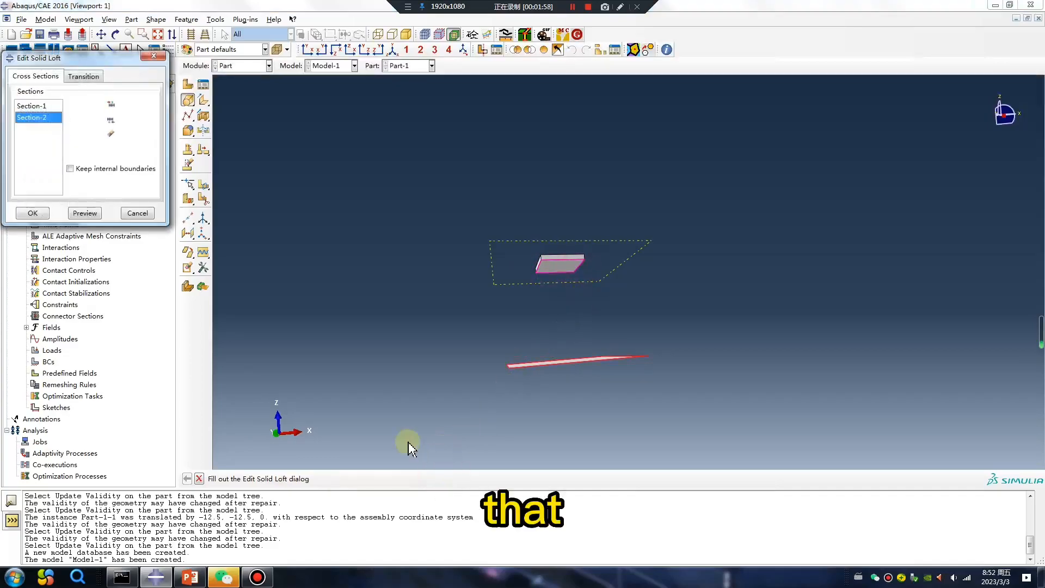
left_click(42, 214)
left_click_drag(623, 275, 717, 329, "ctrl+alt")
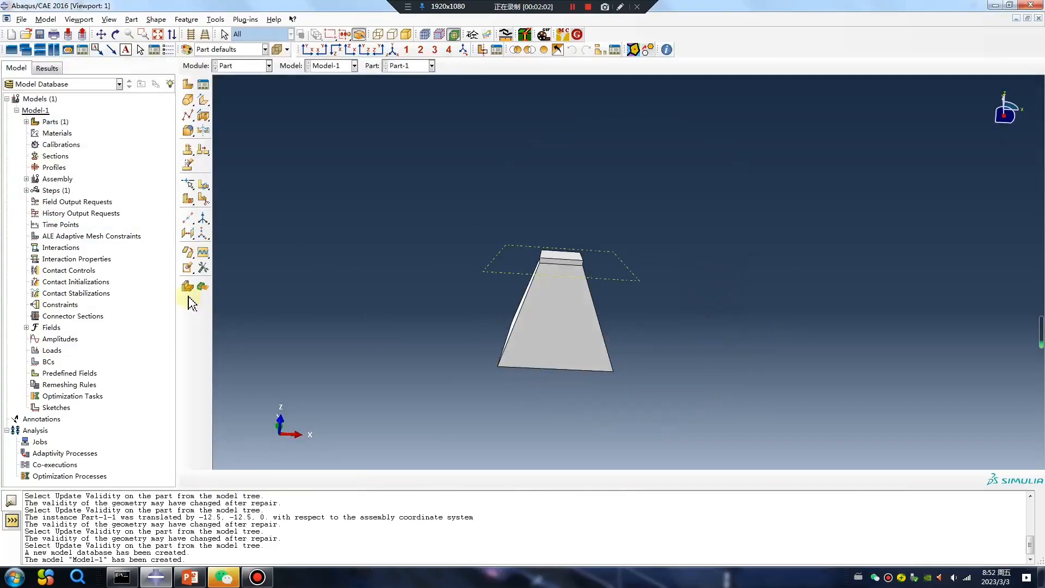
Step: Remove faces of the extruded block from the lofted part, accepting deletion of the affected cells
left_click(188, 267)
left_click_drag(581, 282, 567, 250, "ctrl+alt")
middle_click(622, 229)
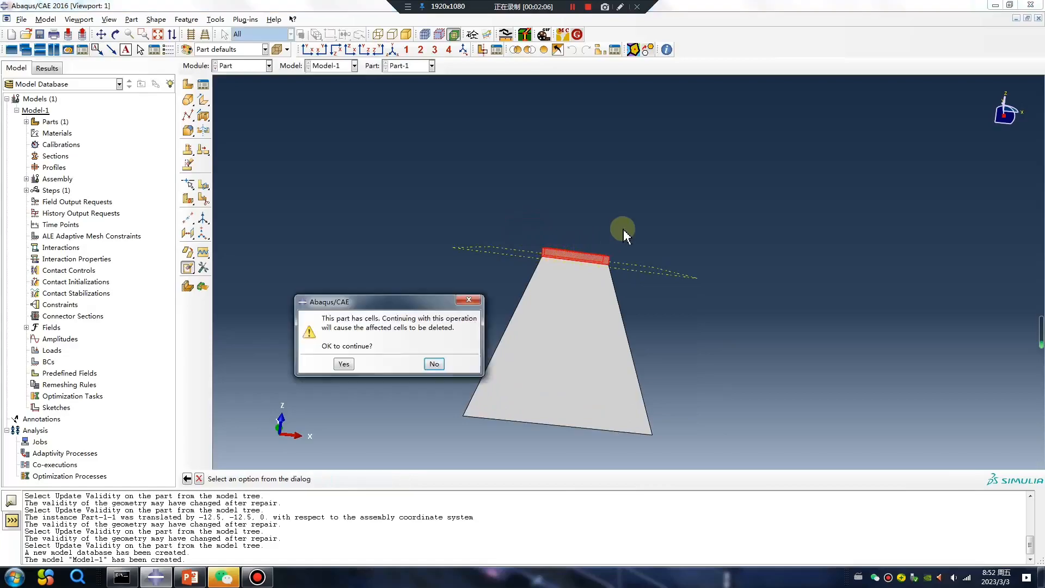
left_click(344, 364)
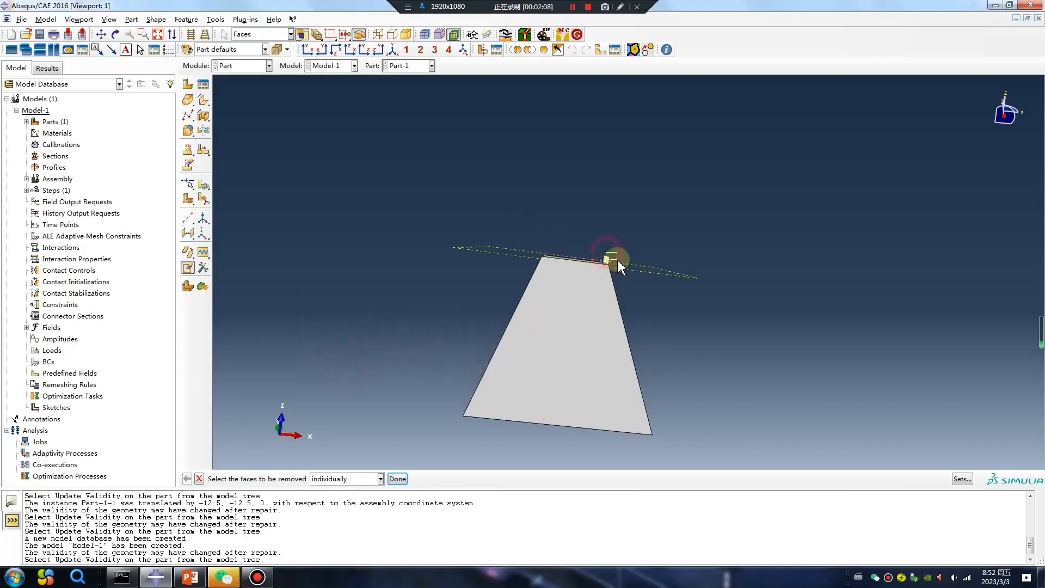
left_click_drag(691, 286, 413, 328, "ctrl+alt")
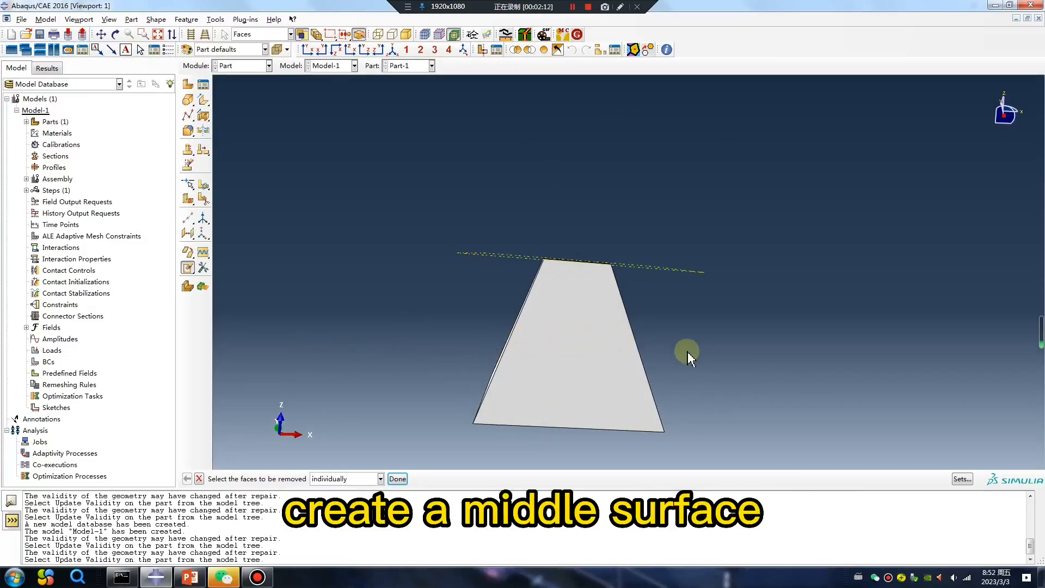
Step: Create a datum plane offset 20 upward from the part's bottom face
left_click(188, 235)
left_click_drag(518, 383, 574, 369, "ctrl+alt")
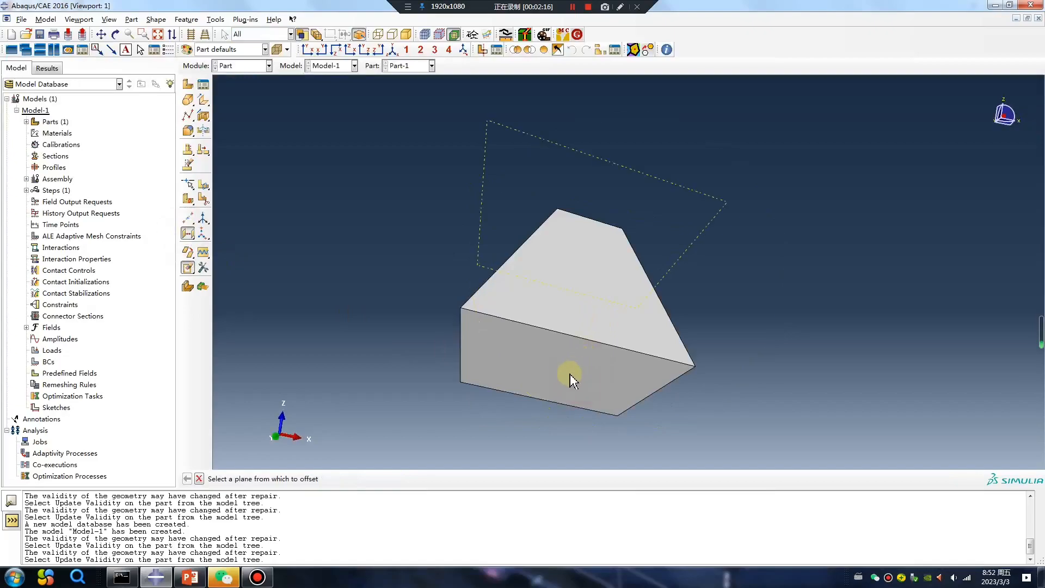
left_click(515, 416)
left_click(355, 479)
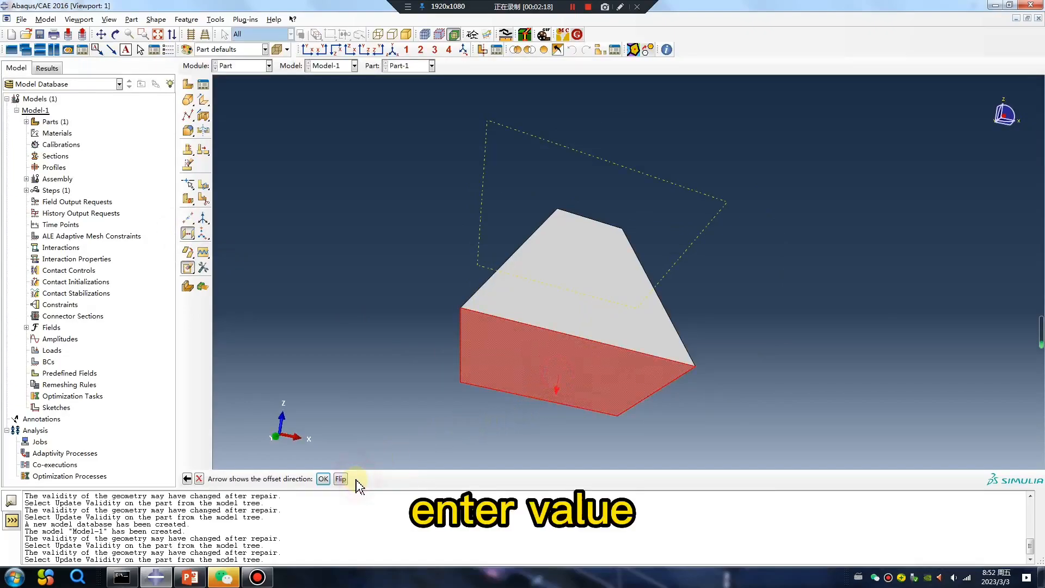
left_click_drag(600, 311, 584, 406, "ctrl+alt")
left_click(341, 479)
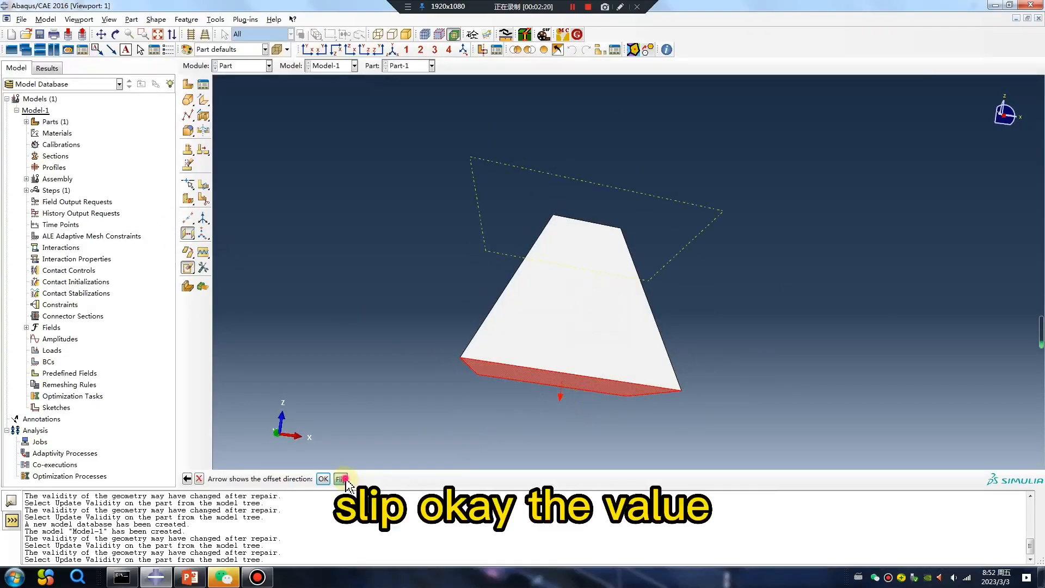
left_click(323, 479)
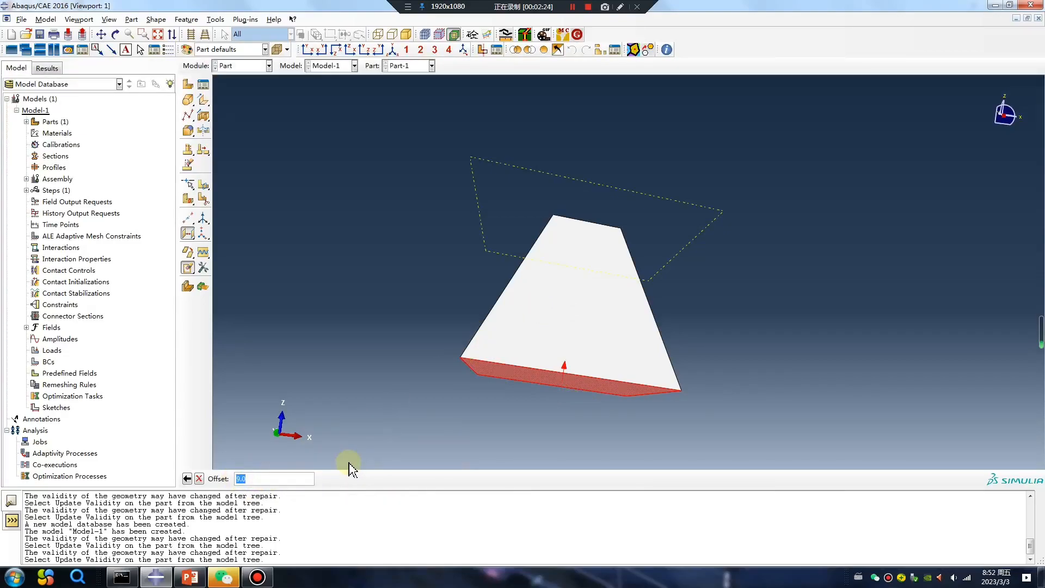
type("20")
key("Return")
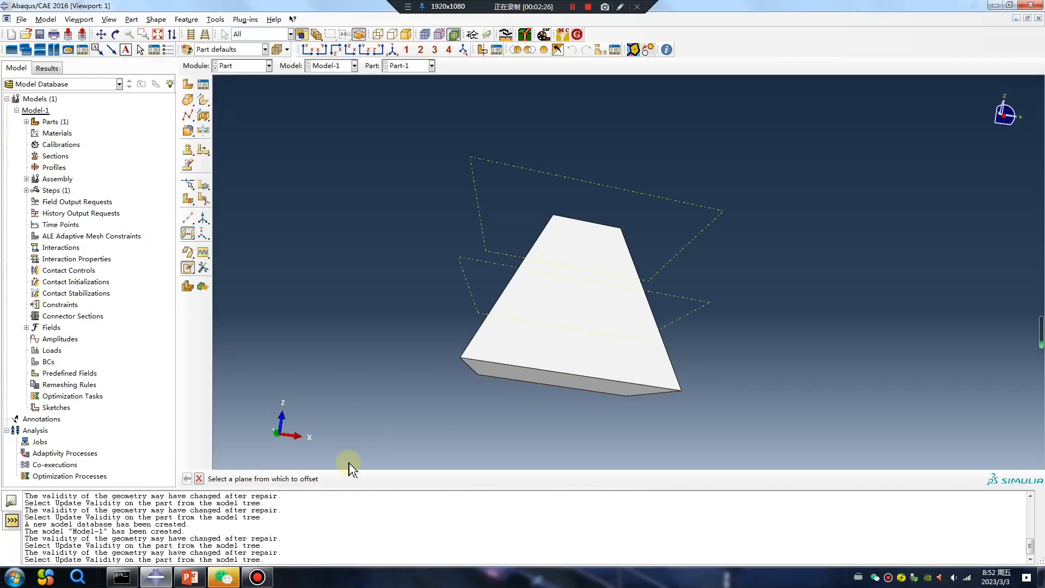
left_click_drag(505, 360, 466, 384, "ctrl+alt")
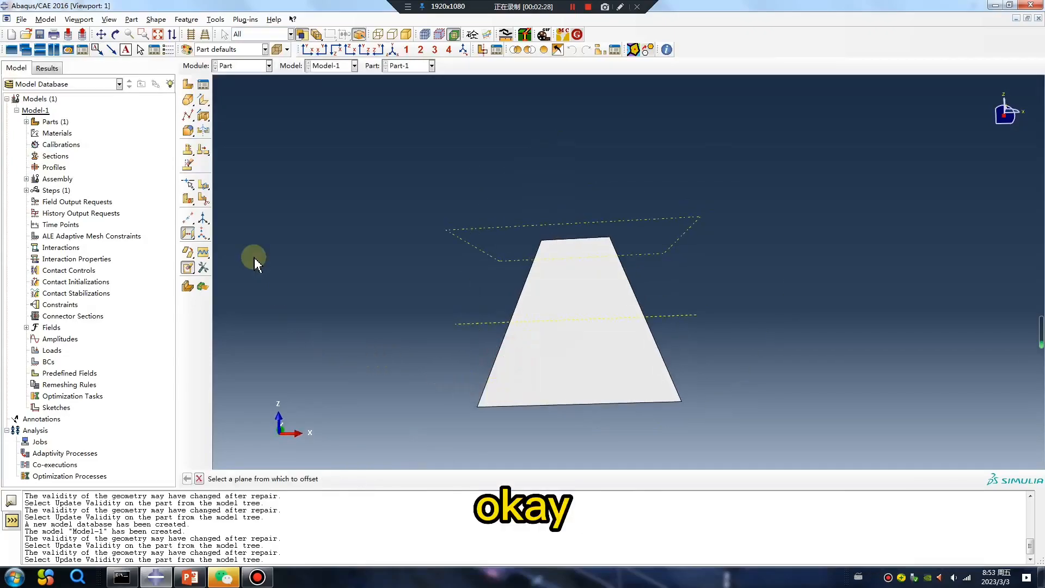
Step: Partition all faces of the lofted part using the offset datum plane
left_click(208, 188)
left_click(238, 188)
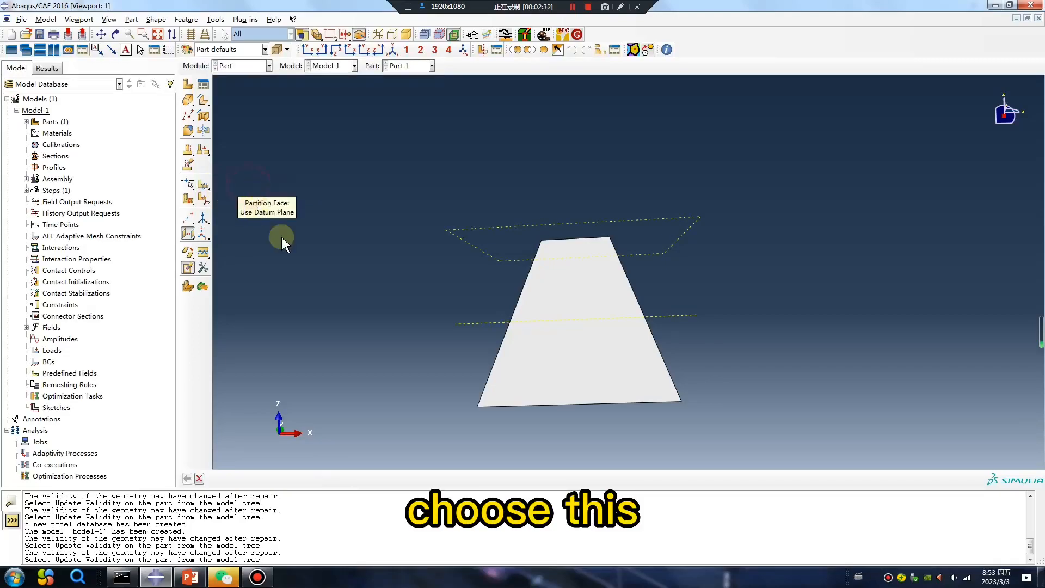
left_click_drag(810, 446, 345, 226)
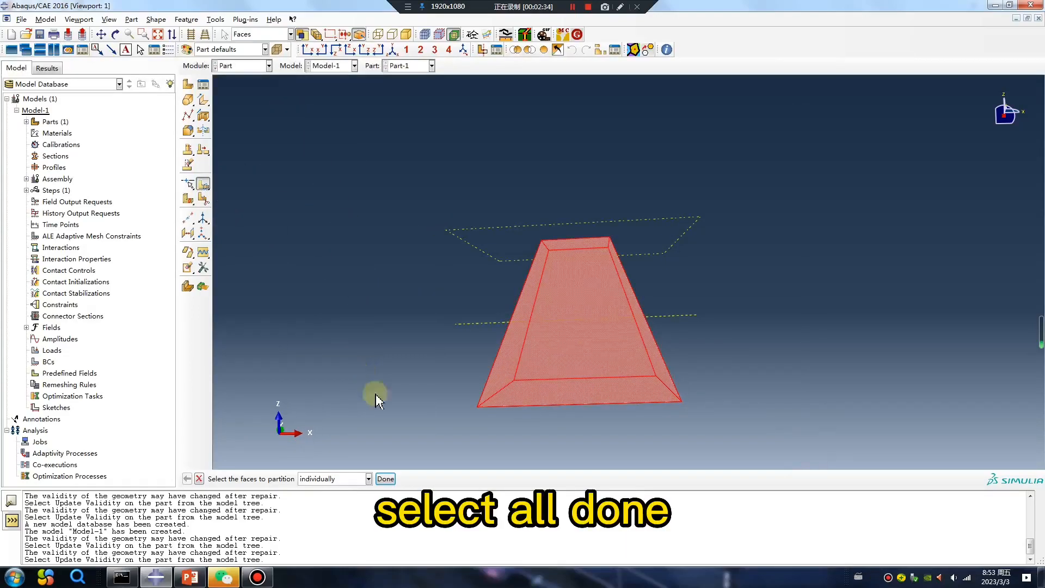
left_click(381, 482)
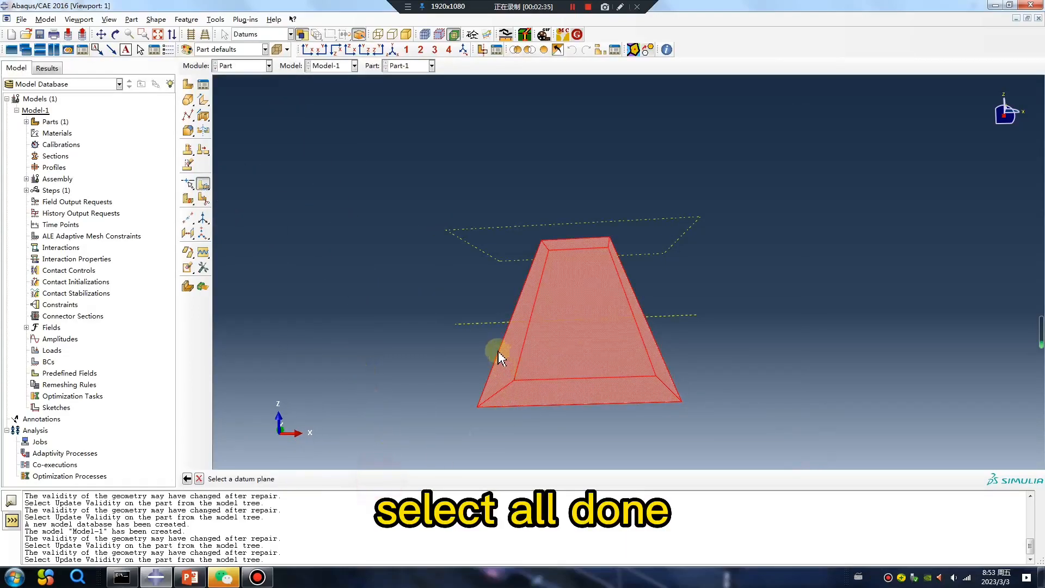
left_click(472, 325)
left_click(329, 479)
left_click_drag(632, 299, 677, 310)
key("Escape")
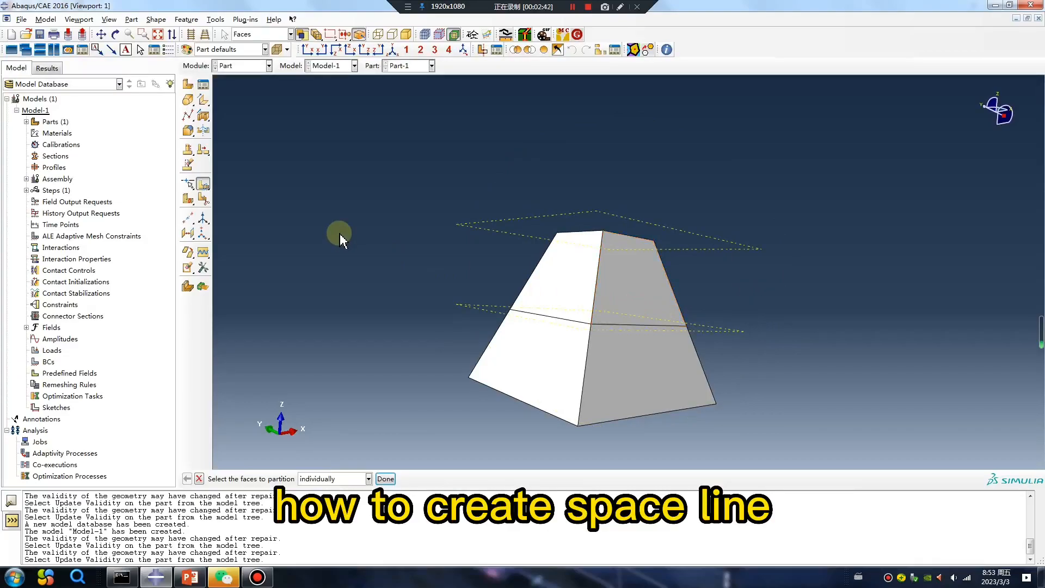
Step: Remove the front lower face of the lofted part
left_click(188, 268)
left_click(551, 358)
left_click(398, 479)
Step: Create two point-to-point wires diagonally across the opened lower section between the bottom corners and the partition-line vertices
left_click(191, 121)
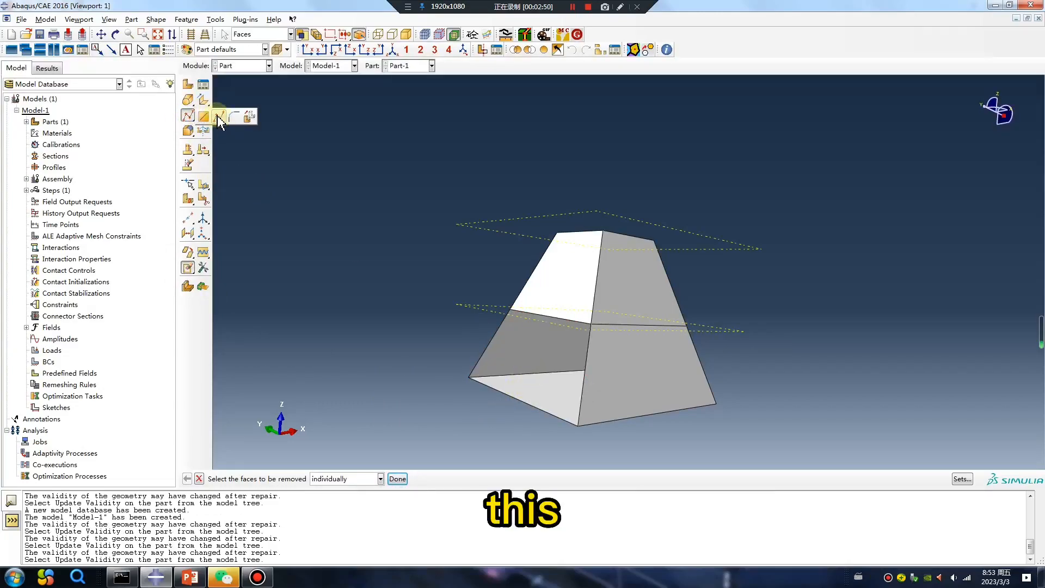
left_click(218, 116)
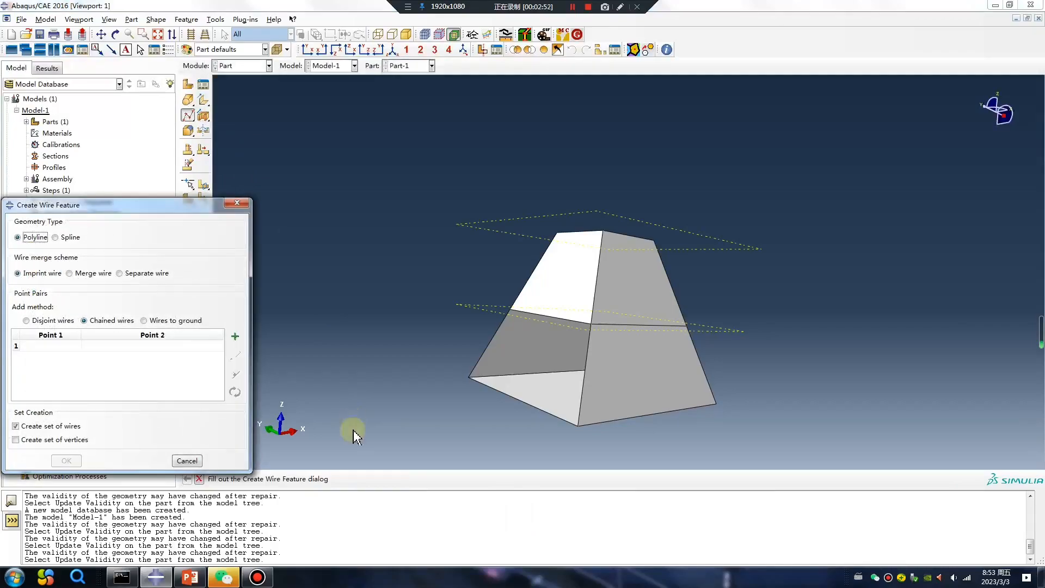
left_click(235, 336)
left_click(579, 425)
left_click(511, 310)
left_click(511, 311)
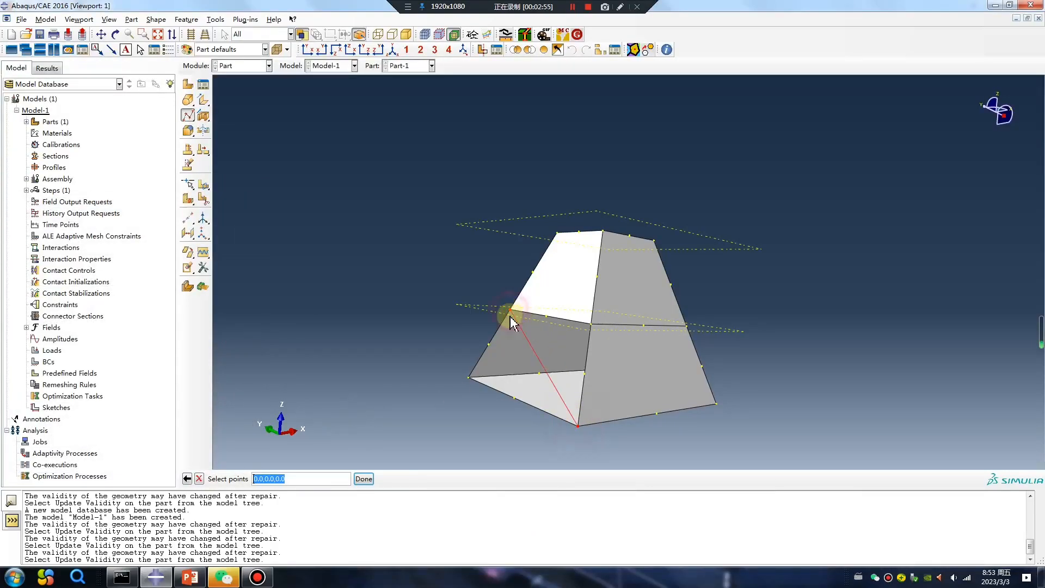
left_click(365, 479)
left_click(235, 336)
left_click(470, 377)
left_click(592, 326)
left_click(364, 479)
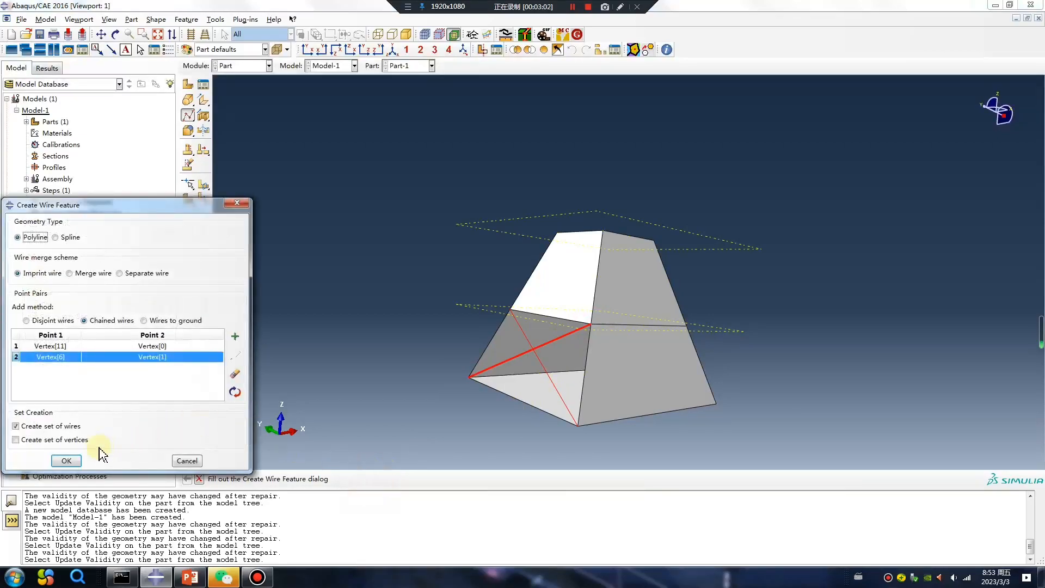
left_click(65, 462)
Step: Remove the upper-left face of the part
left_click(188, 267)
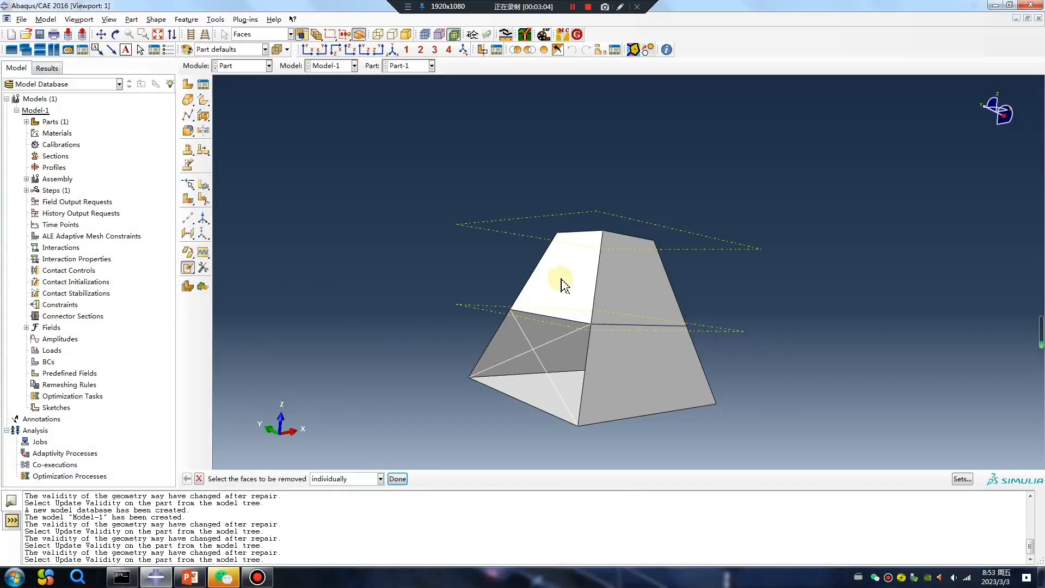
left_click(560, 282)
middle_click(377, 349)
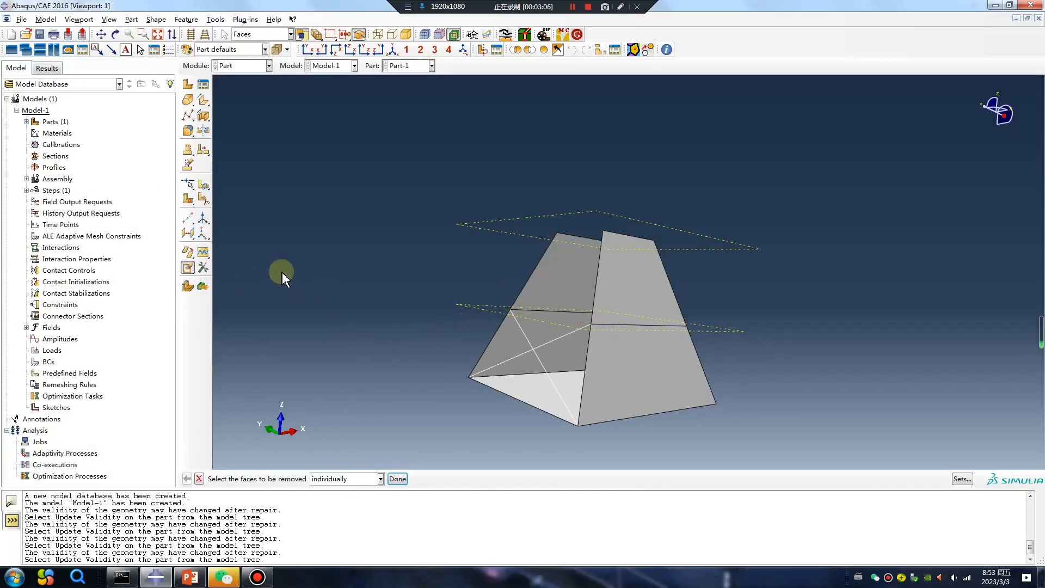
Step: Create two more point-to-point wires across the upper section, from the partition-line vertices to the top corners
left_click(187, 116)
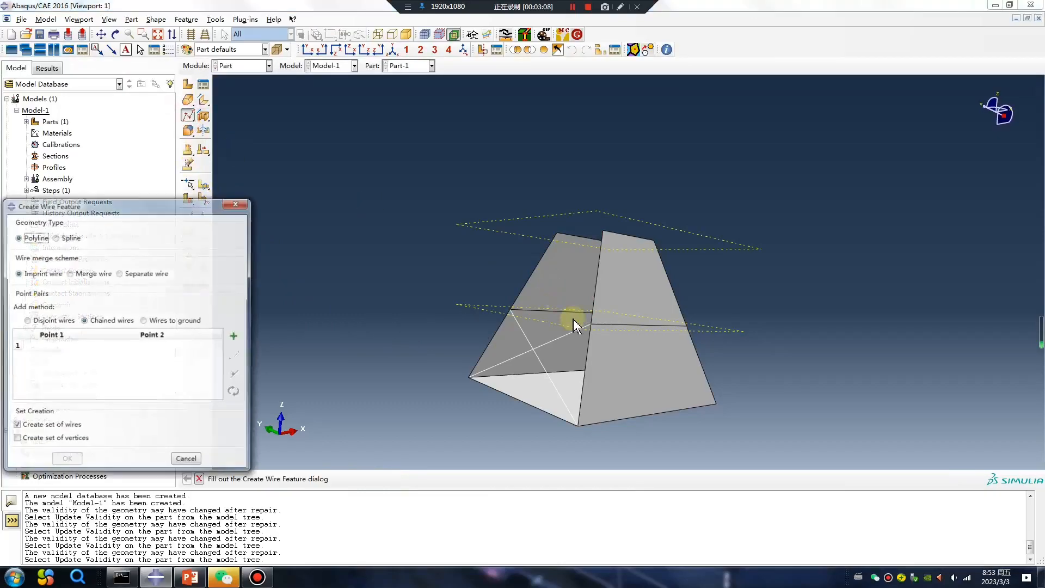
left_click(234, 339)
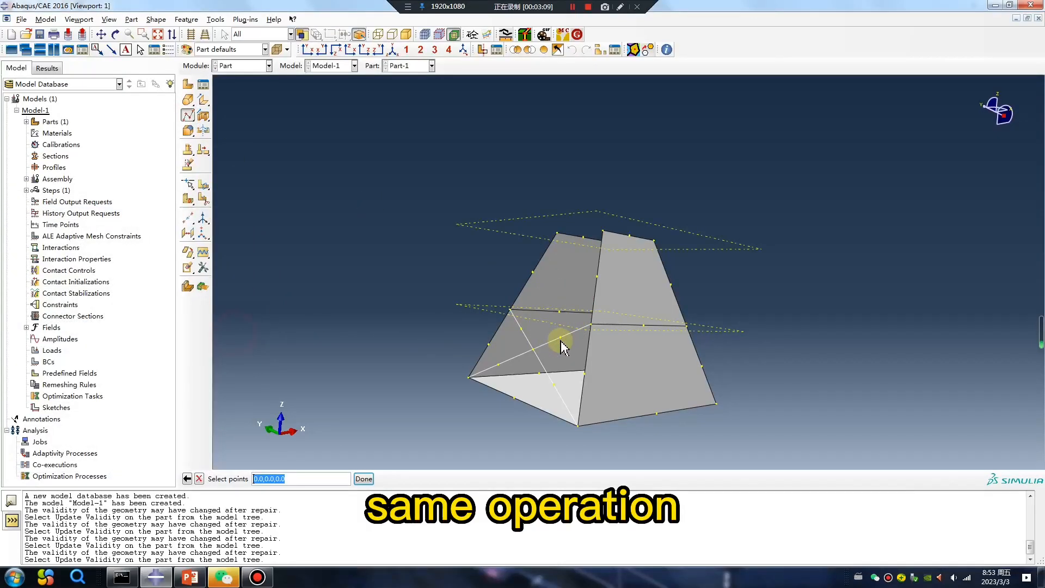
left_click(592, 325)
left_click(557, 234)
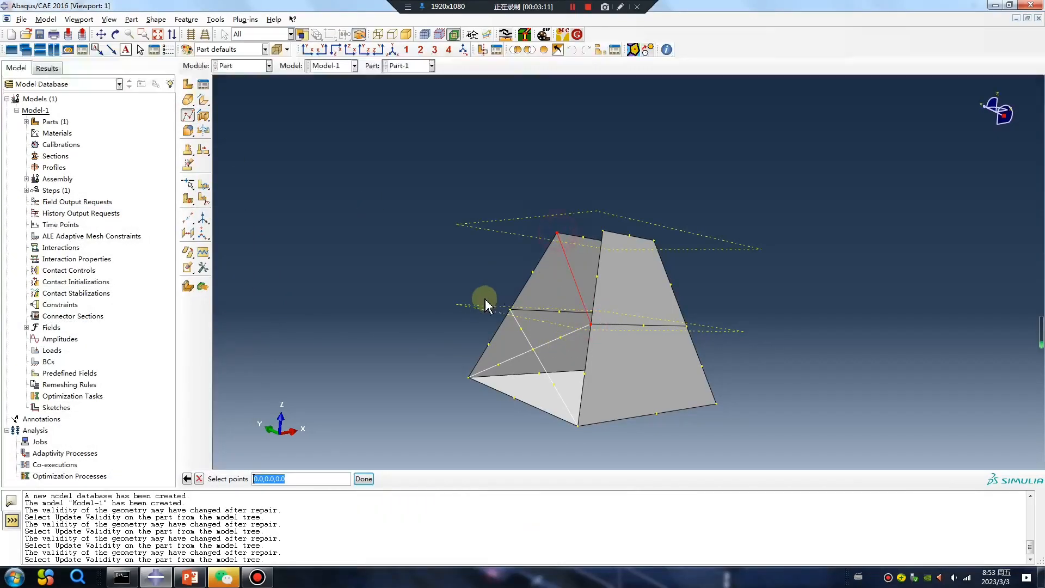
left_click(363, 479)
left_click(235, 338)
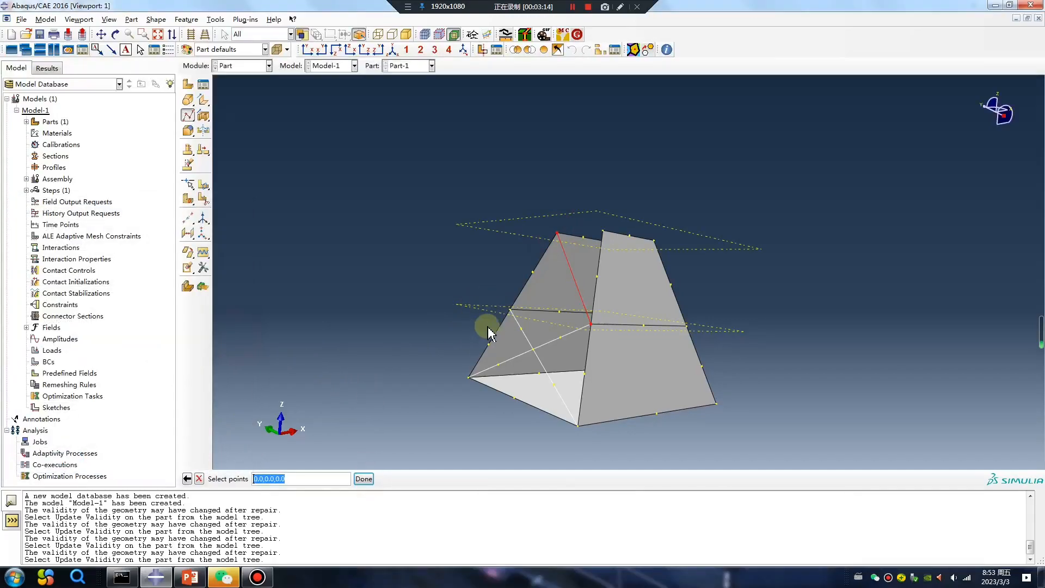
left_click(512, 311)
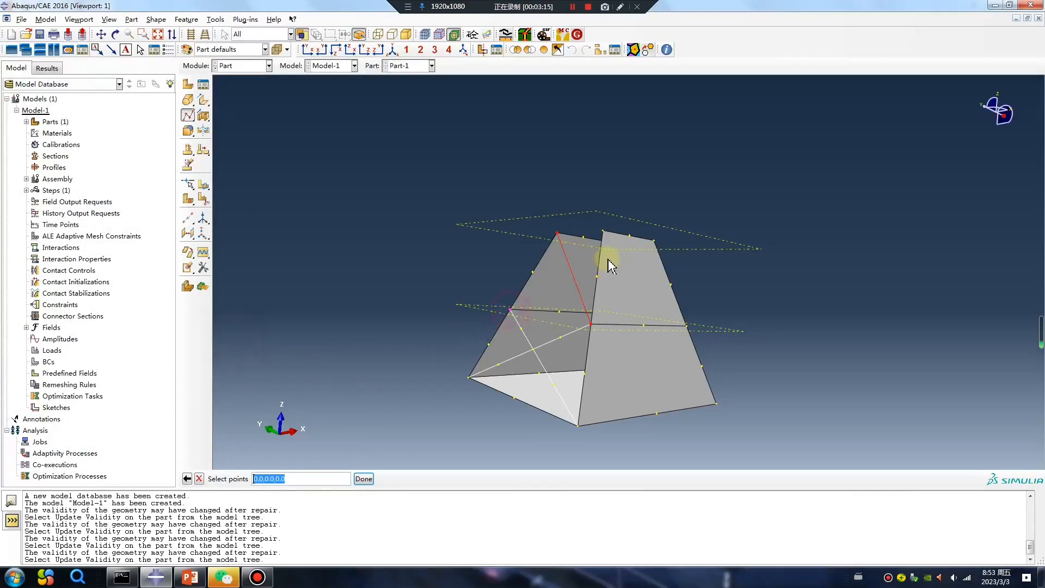
left_click(603, 232)
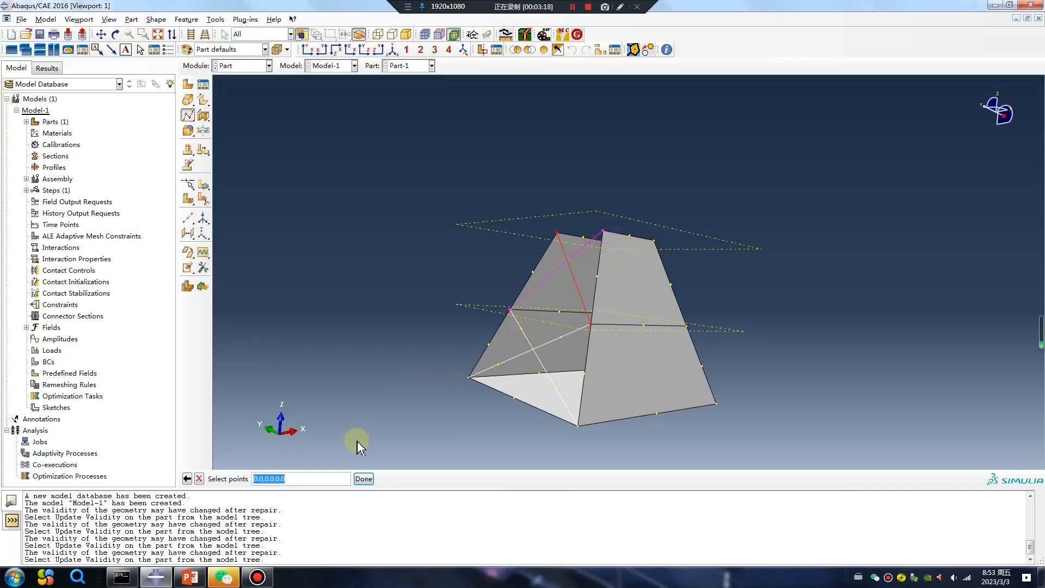
left_click(363, 479)
left_click(66, 461)
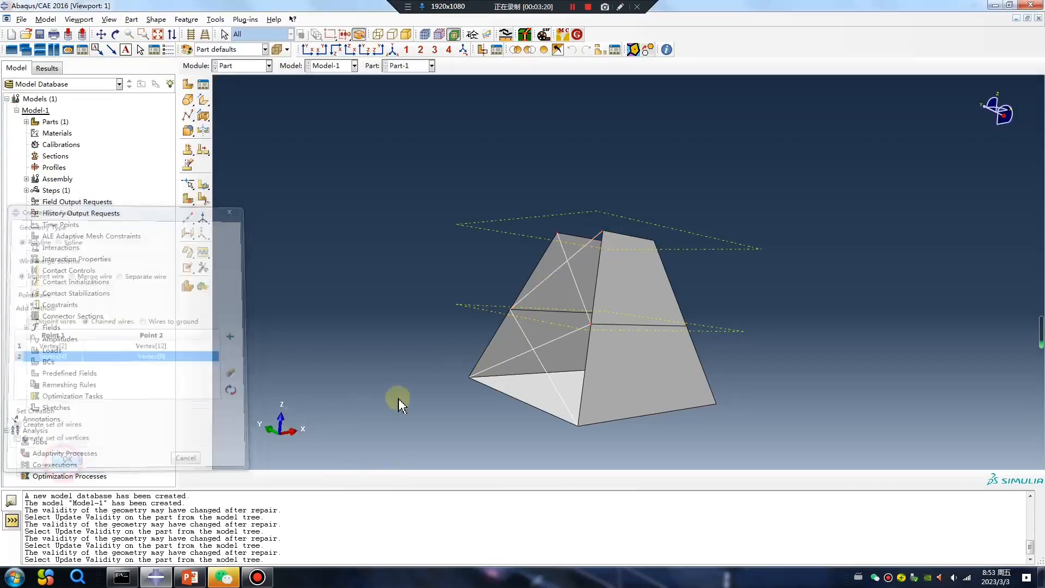
Step: Remove all remaining faces of the part so only the wire lines are left
left_click_drag(606, 319, 591, 330, "ctrl+alt")
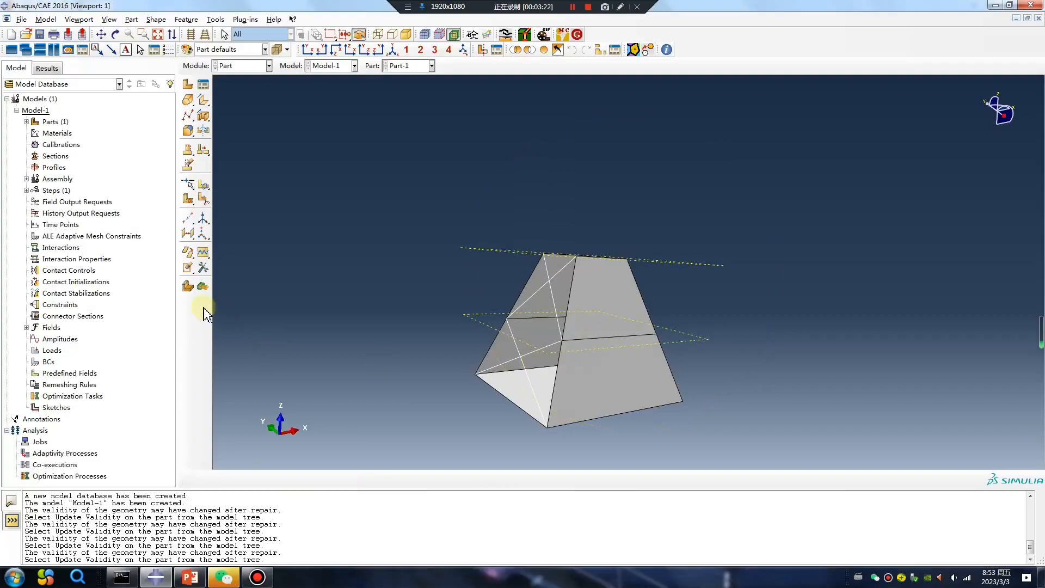
left_click(190, 268)
left_click(615, 319)
left_click(629, 361, "shift")
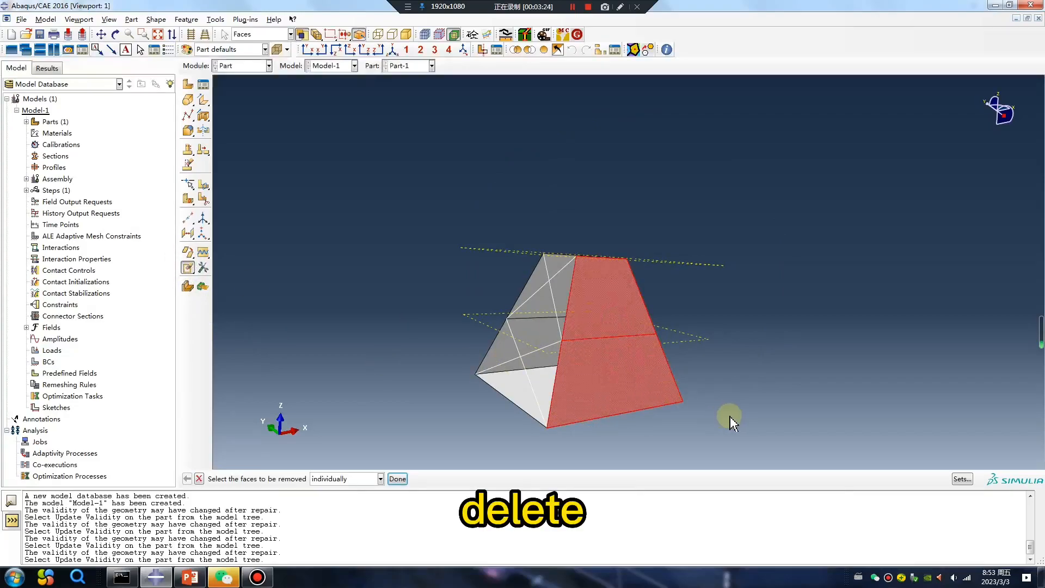
middle_click(722, 415)
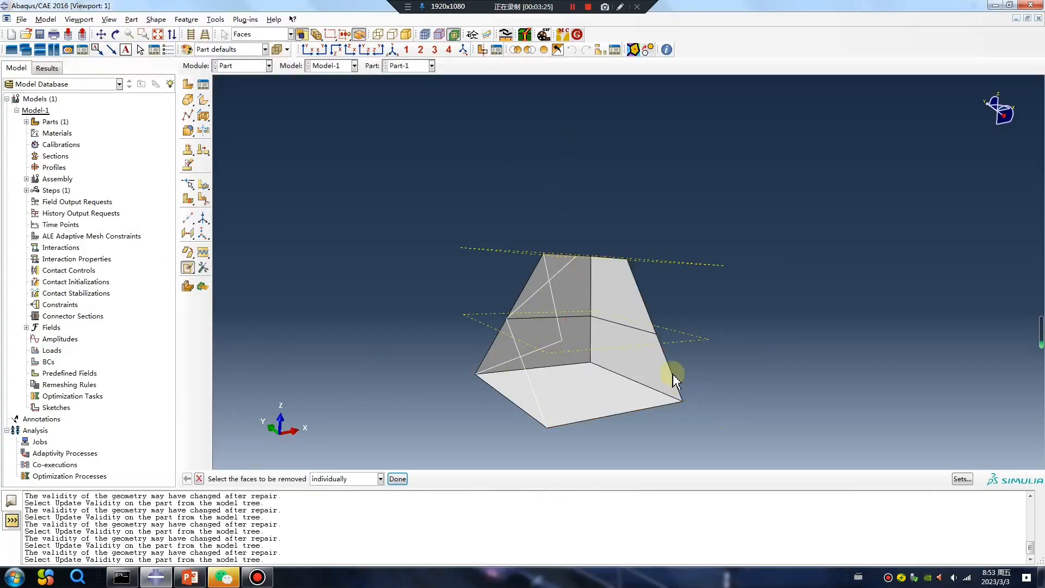
left_click(586, 297, "shift")
left_click(575, 336, "shift")
left_click(620, 310, "shift")
left_click(597, 389, "shift")
middle_click(711, 425)
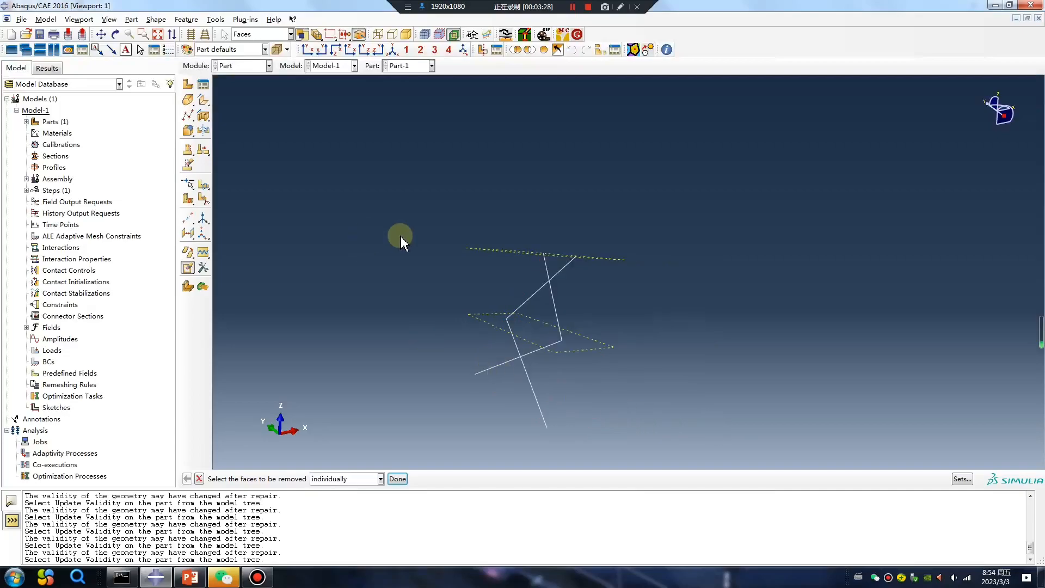
Step: Switch to the Assembly module and create an instance of the part
left_click(242, 65)
left_click(238, 99)
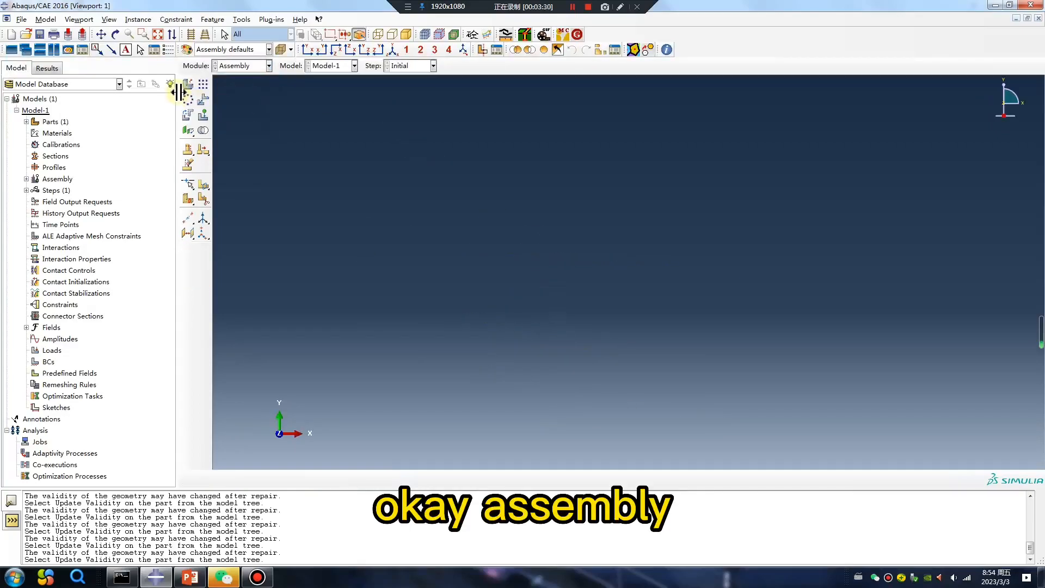
left_click(188, 85)
left_click(30, 367)
left_click_drag(521, 333, 751, 276, "ctrl+alt")
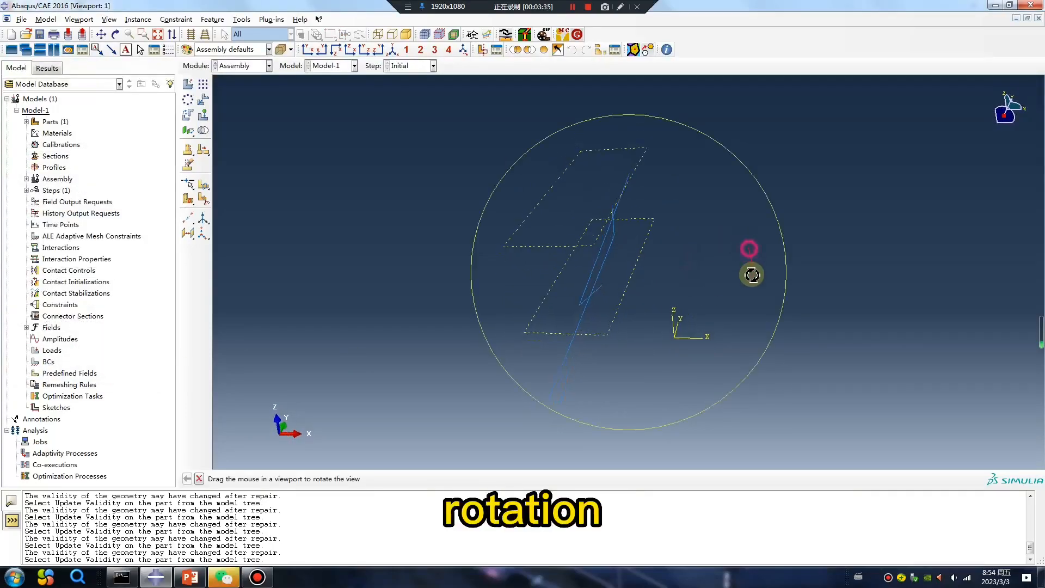
Step: Create a radial pattern of the instance with 4 copies over a total angle of 360 about the Z axis
left_click(188, 101)
left_click(615, 321)
left_click(317, 479)
double_click(67, 91)
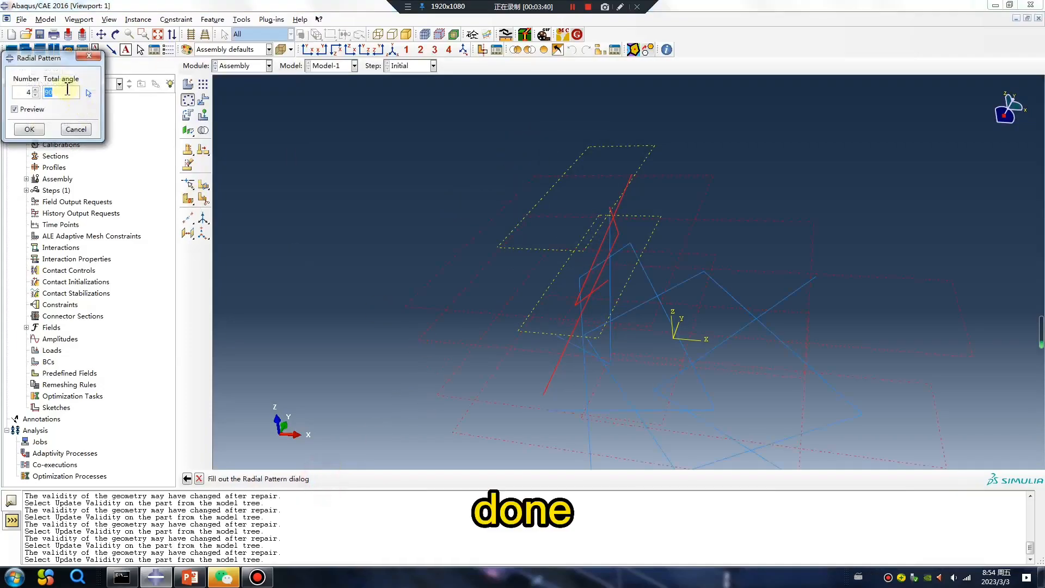
left_click(65, 93)
type("360")
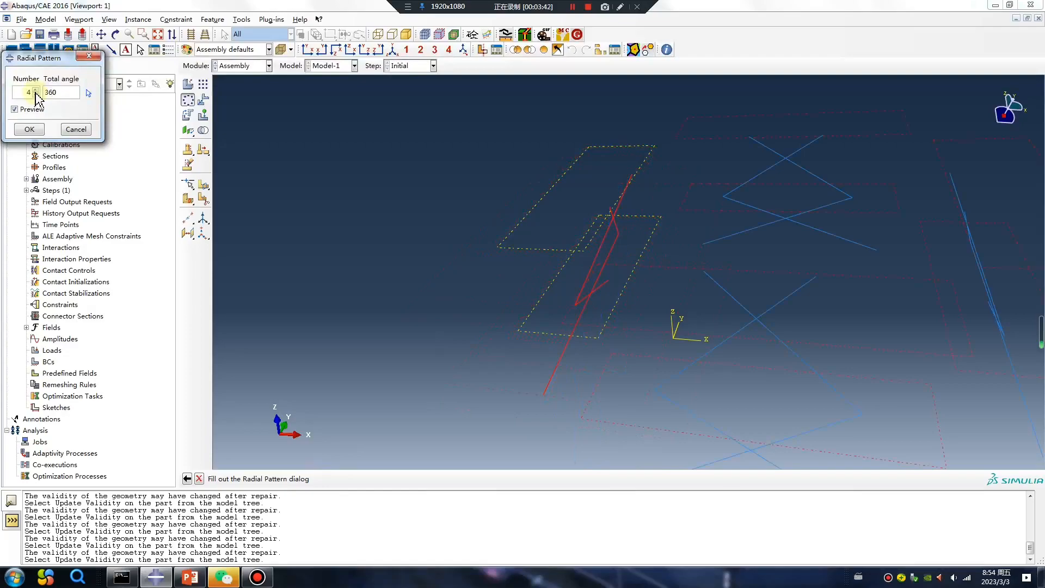
left_click(88, 93)
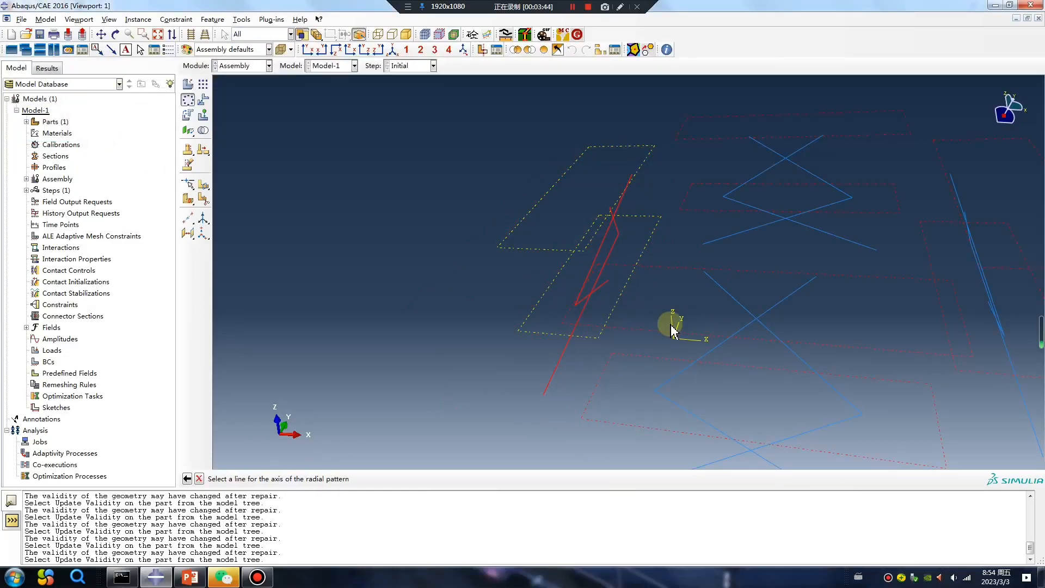
key("z")
left_click(673, 327)
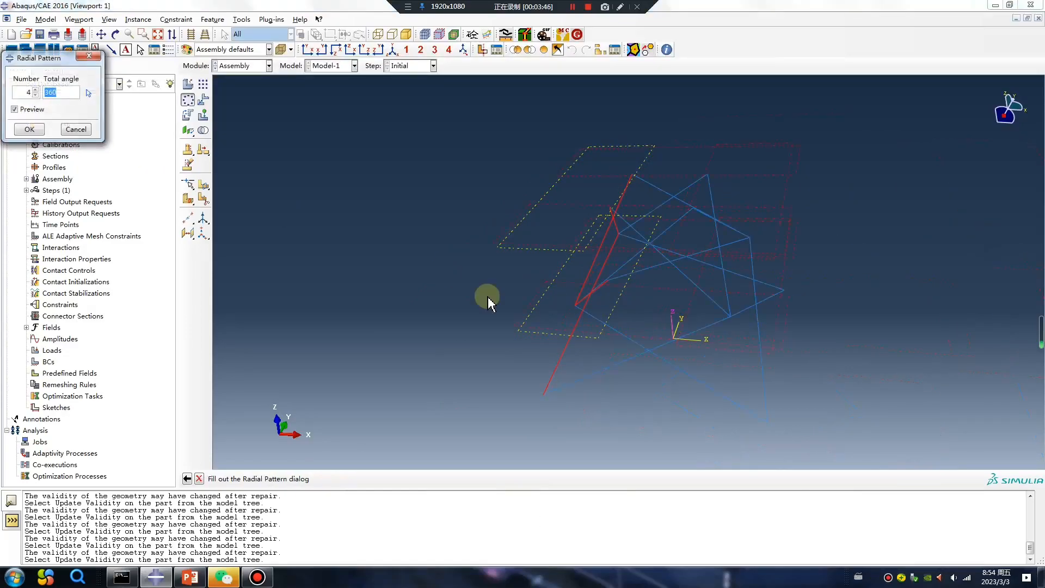
key("Return")
Step: Merge all instances' geometry into a new part, retaining intersecting boundaries
left_click_drag(562, 260, 408, 301, "ctrl+alt")
left_click(203, 131)
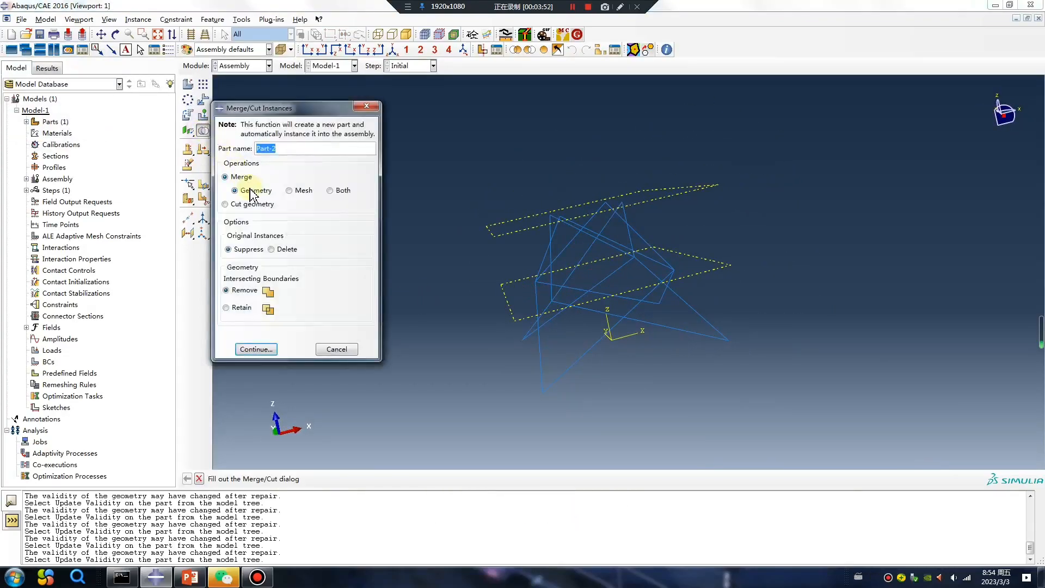
left_click(228, 308)
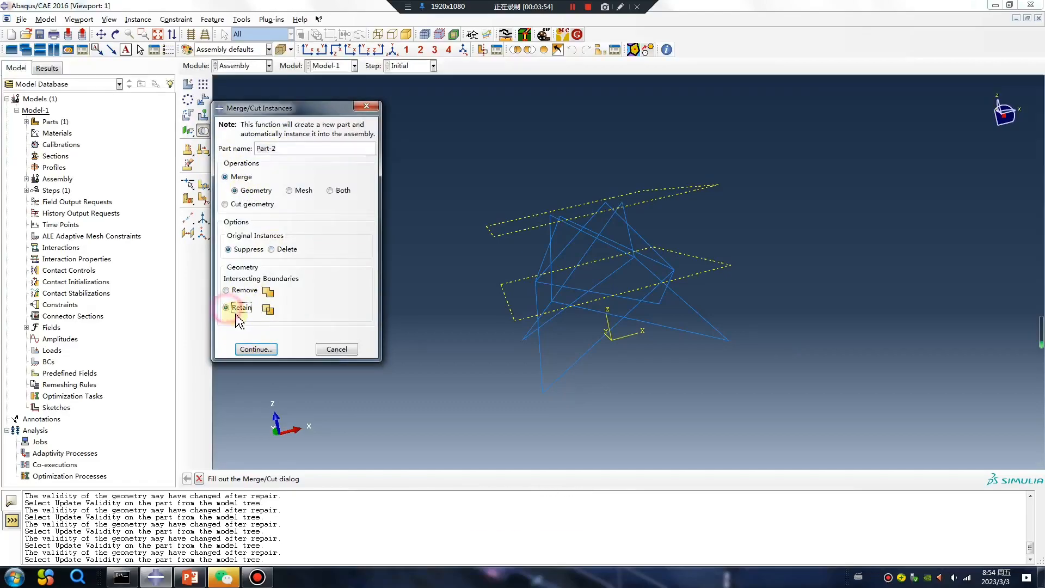
left_click(256, 348)
left_click_drag(810, 410, 443, 121)
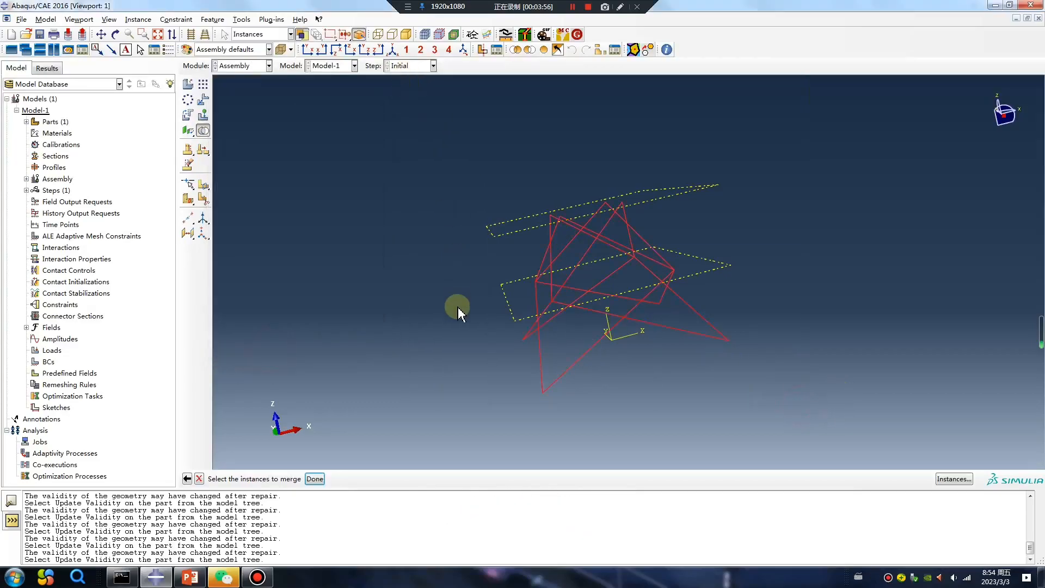
middle_click(457, 306)
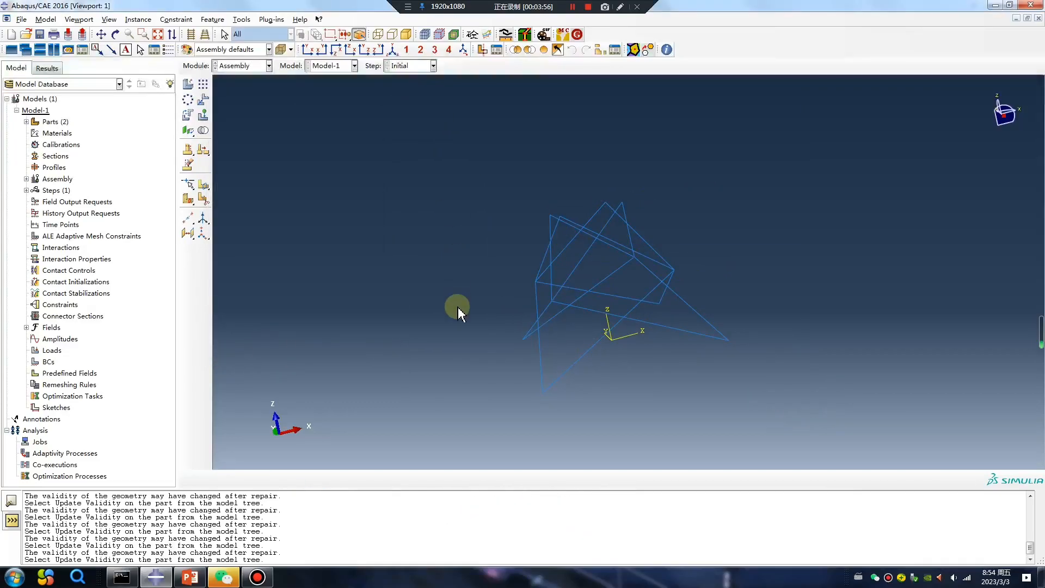
Step: Open the merged part from the model tree and examine the wire frame from different angles
left_click(26, 179)
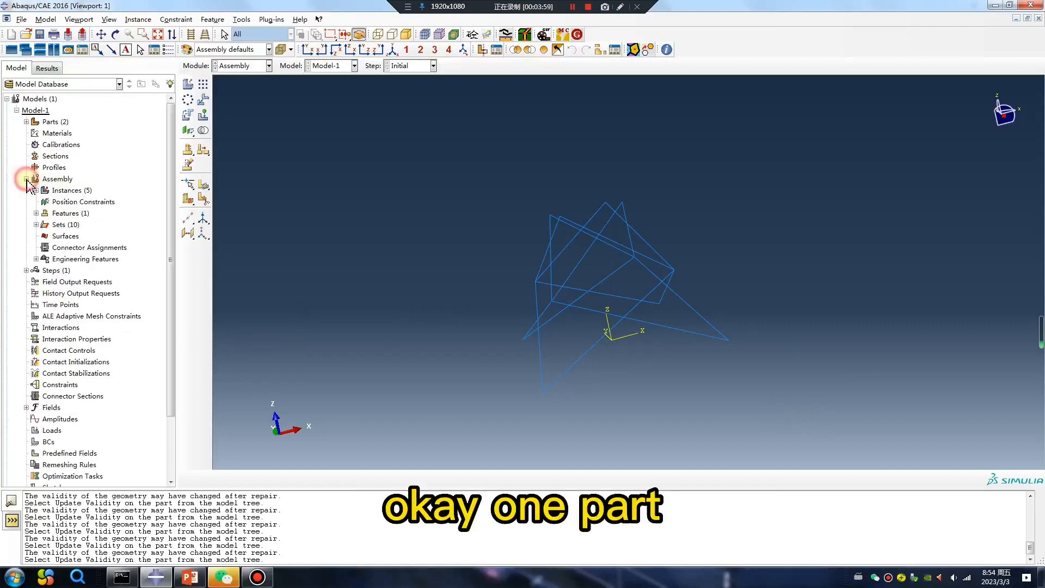
left_click(27, 122)
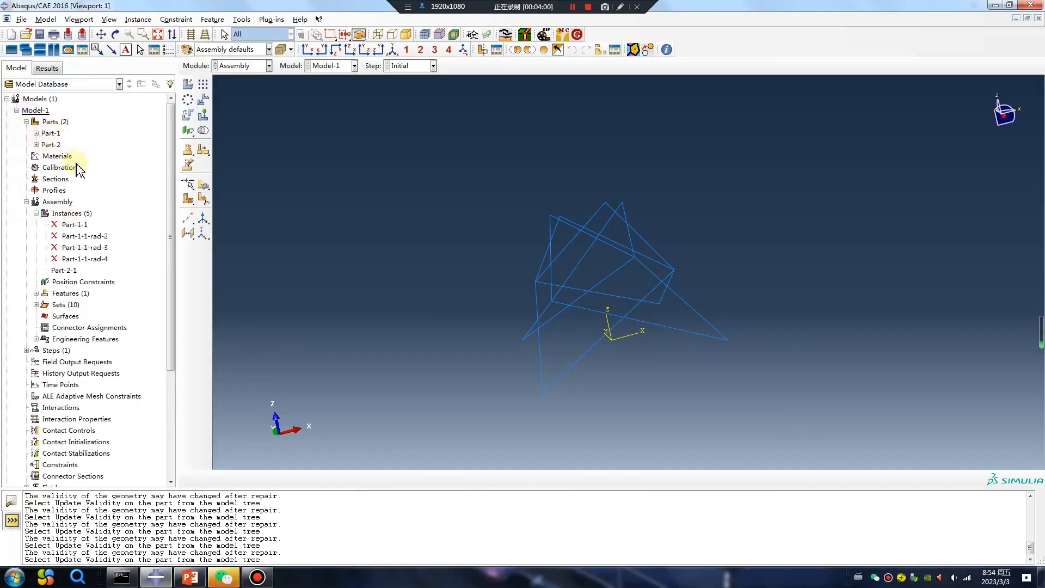
double_click(49, 145)
left_click_drag(467, 327, 561, 247, "ctrl+alt")
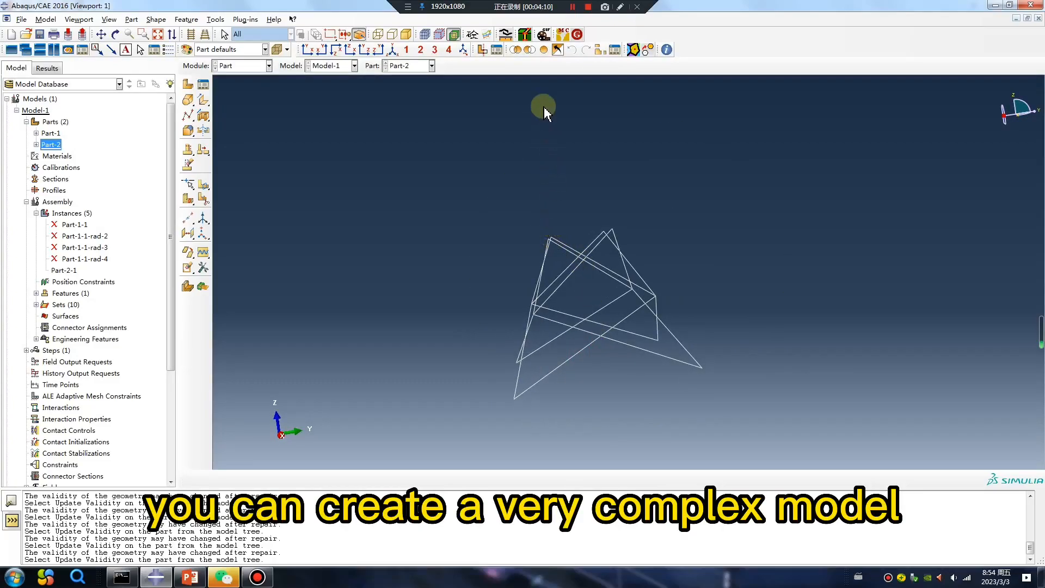
left_click_drag(685, 317, 614, 364, "ctrl+alt")
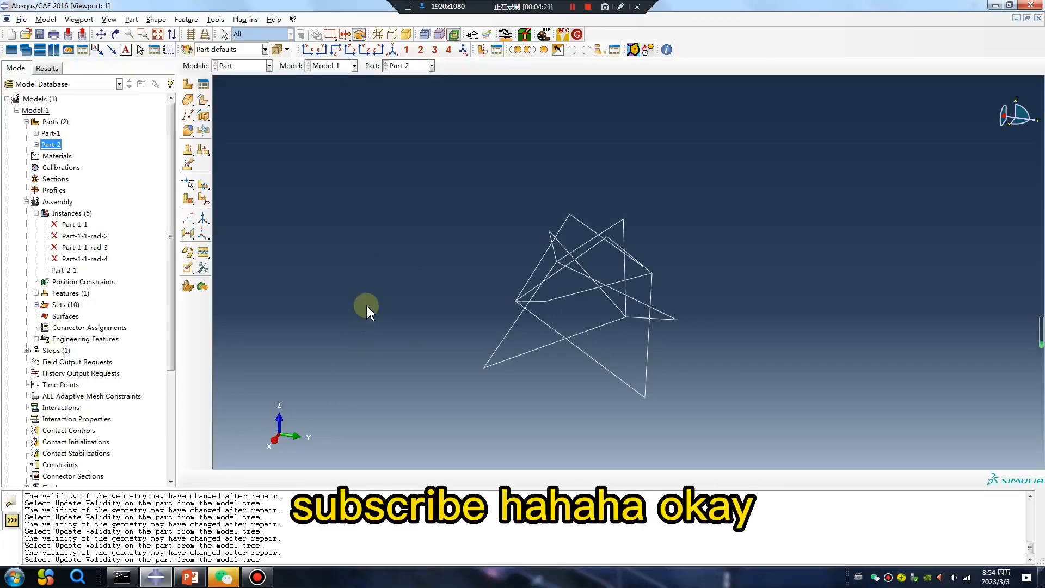
left_click(190, 576)
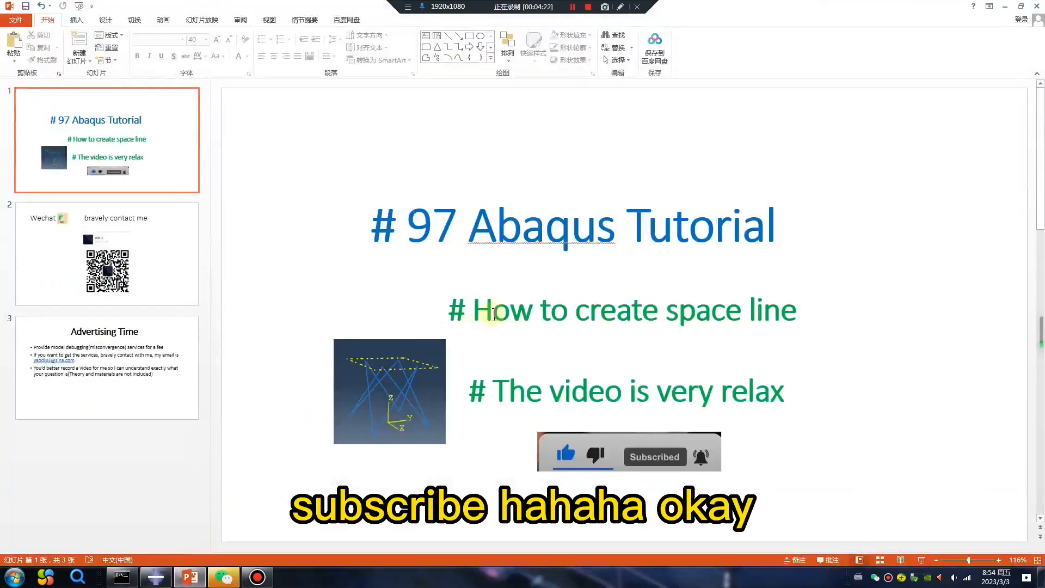
left_click(170, 283)
left_click_drag(286, 156, 397, 158)
left_click(161, 339)
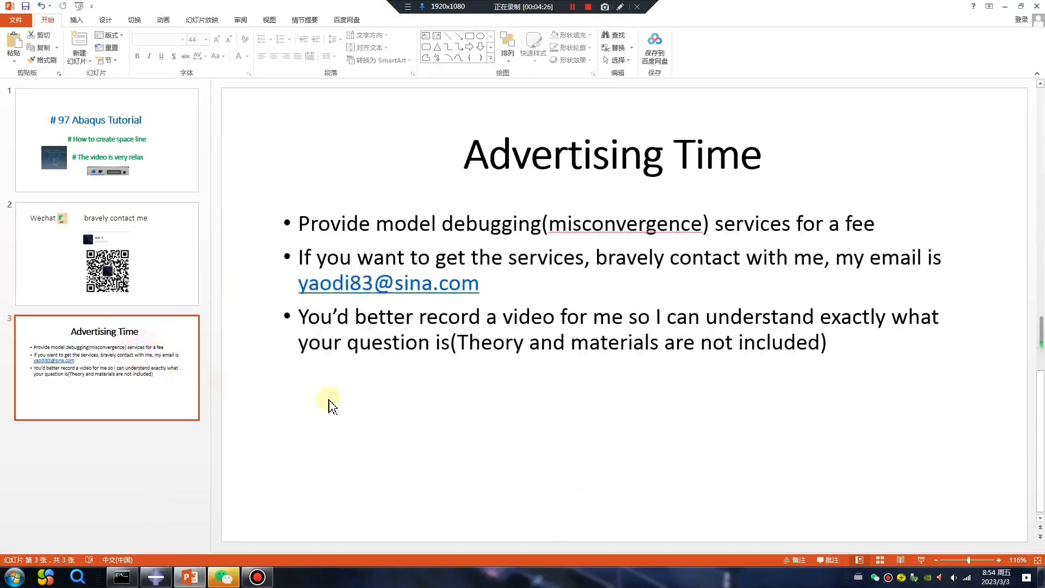